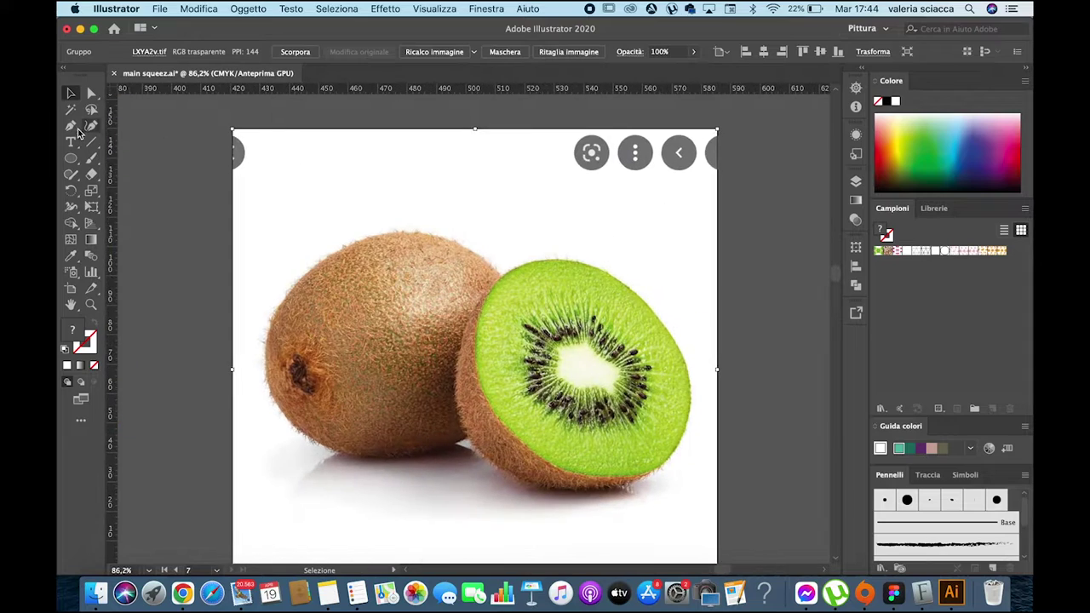
Trace a closed Pen outline around the edge of the kiwi half
click(518, 266)
drag(528, 481, 620, 483)
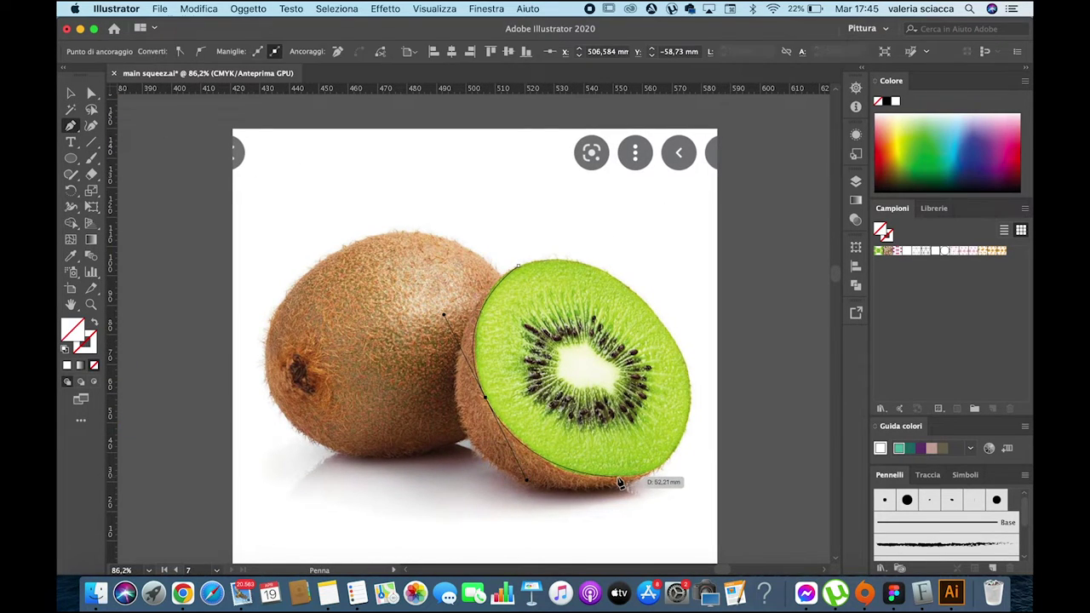
click(680, 350)
click(653, 306)
drag(572, 257, 526, 269)
click(525, 269)
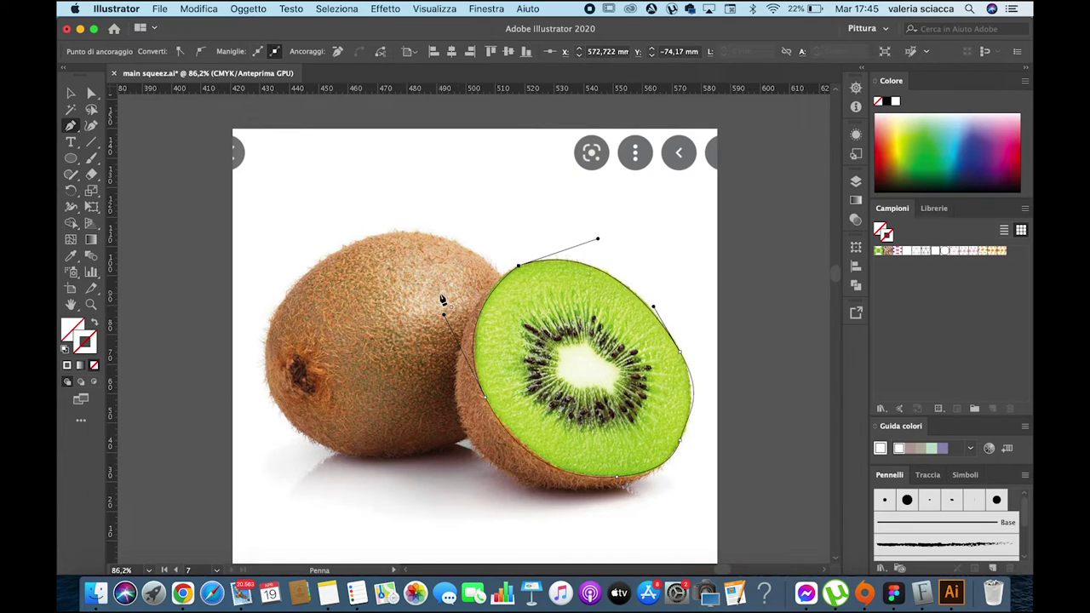
Draw a second curved path down the kiwi's left rim
click(517, 267)
drag(462, 473, 477, 502)
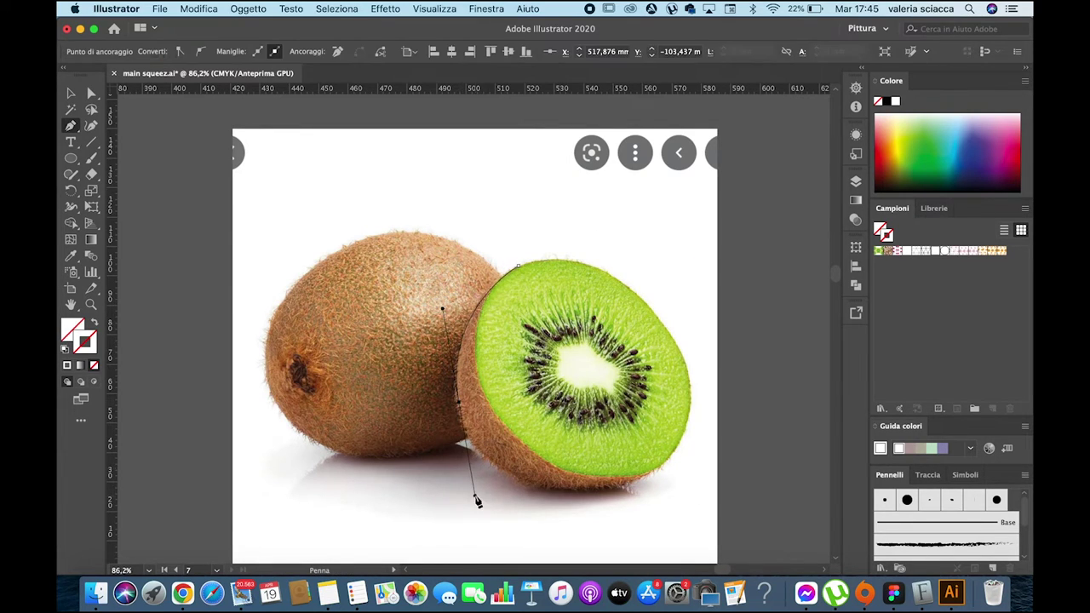
click(601, 494)
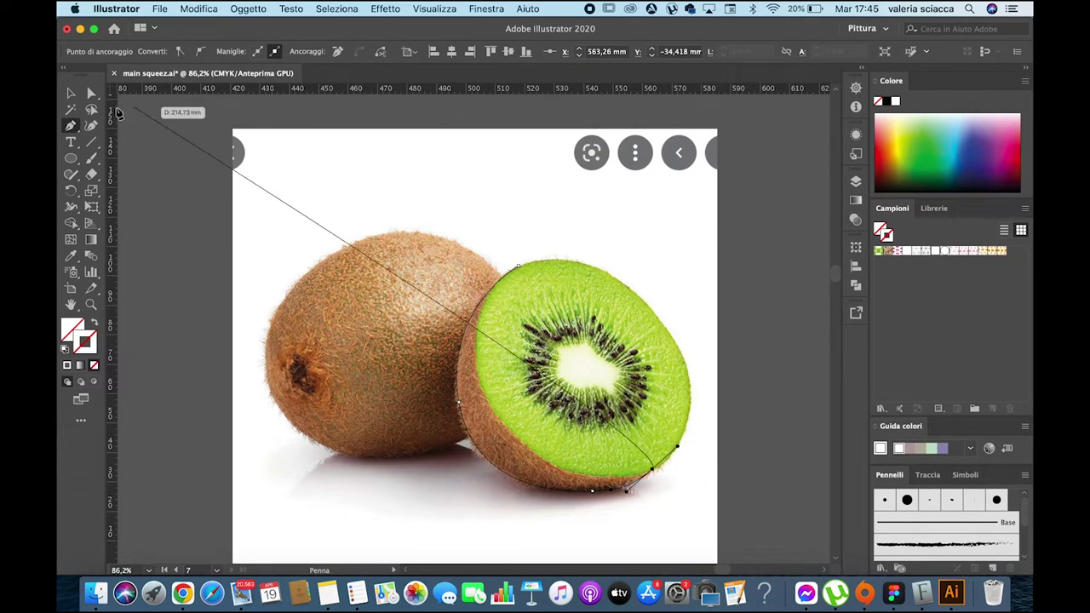
click(91, 93)
scroll(742, 528, up, 5)
scroll(670, 500, down, 3)
scroll(670, 500, down, 3)
key(v)
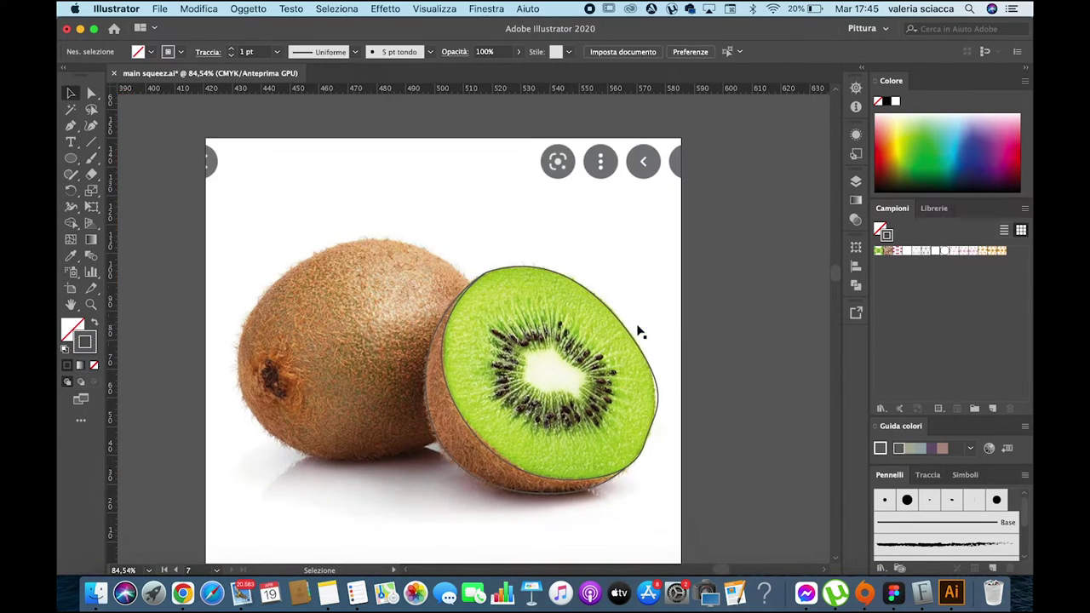
Adjust an anchor point on the traced kiwi outline
scroll(488, 265, up, 5)
mouse_move(484, 322)
mouse_down()
mouse_move(508, 309)
mouse_move(483, 322)
mouse_up()
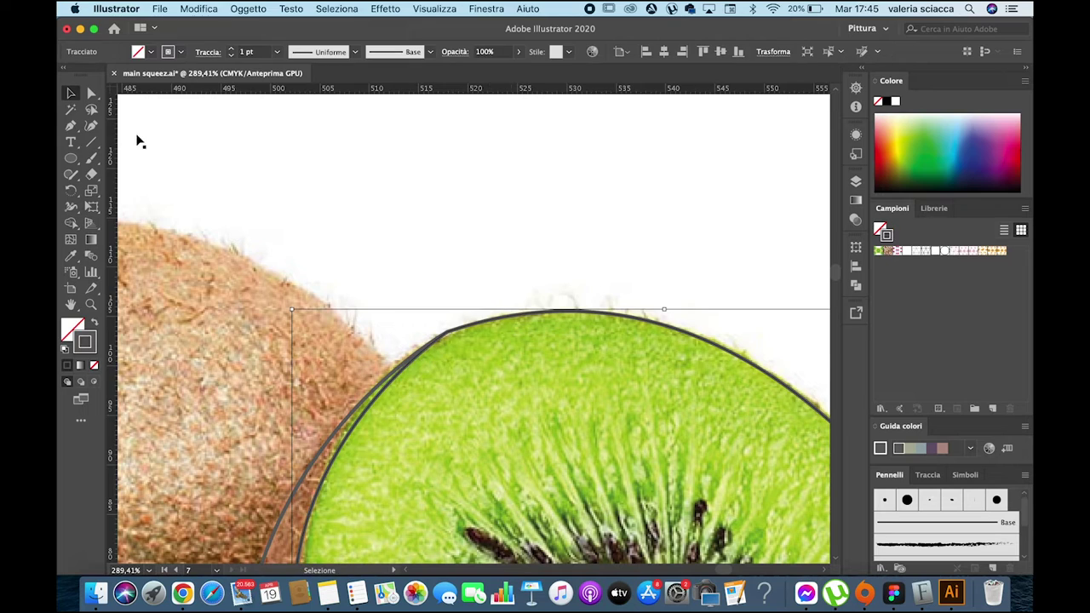
key(a)
click(451, 337)
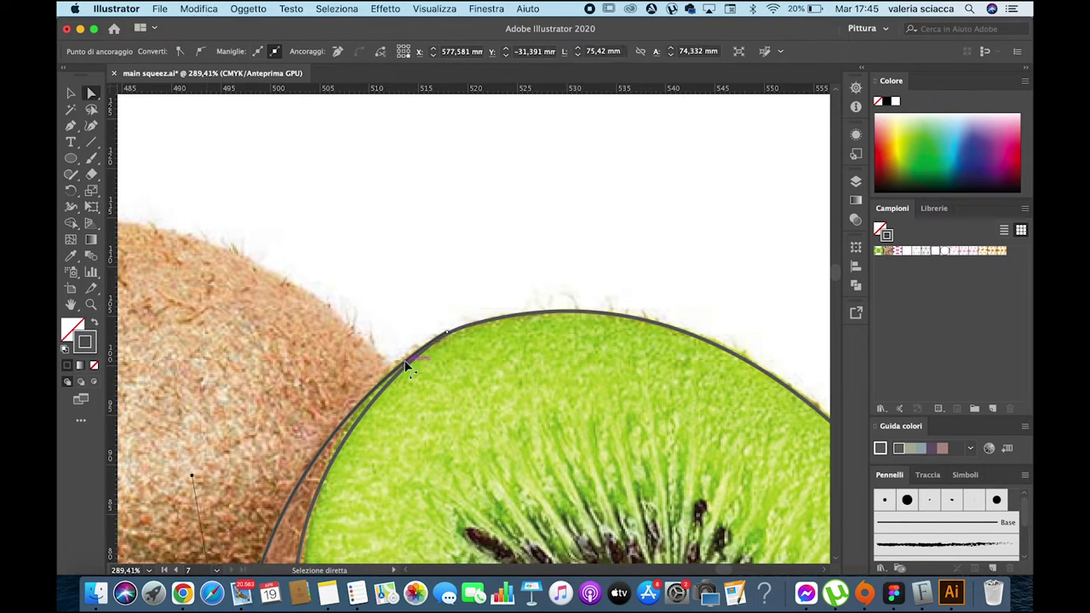
scroll(440, 323, up, 2)
scroll(468, 323, down, 5)
scroll(467, 323, down, 3)
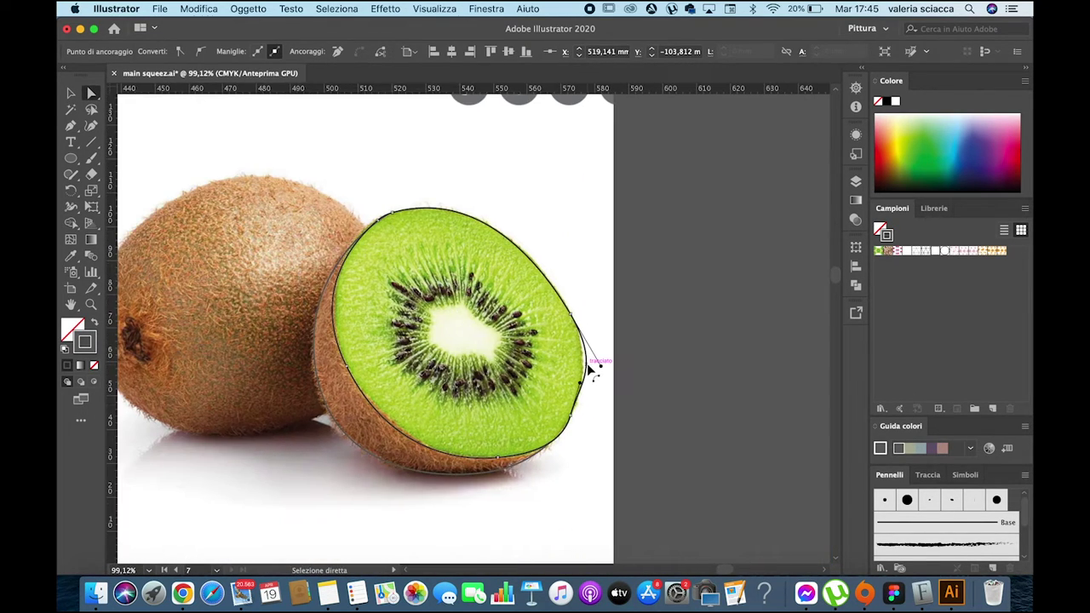
click(644, 382)
scroll(645, 382, down, 3)
Move the traced kiwi shape right of the photo and fill it with the palette's orange
click(70, 92)
scroll(434, 349, down, 1)
scroll(501, 320, up, 3)
click(620, 241)
click(626, 237)
scroll(116, 137, down, 5)
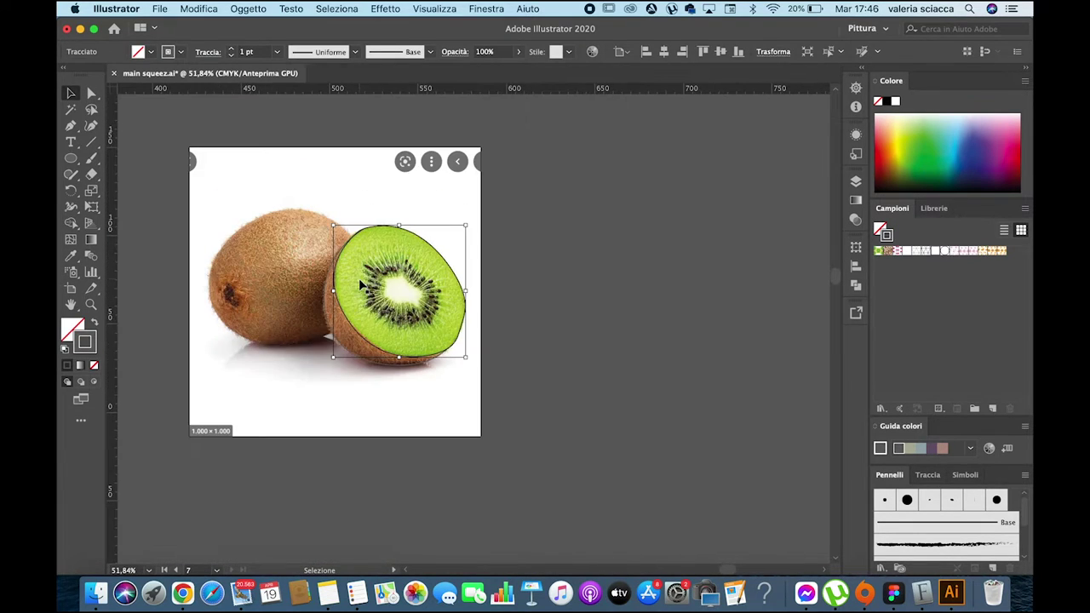
drag(345, 315, 613, 283)
scroll(596, 226, down, 2)
click(627, 238)
click(71, 255)
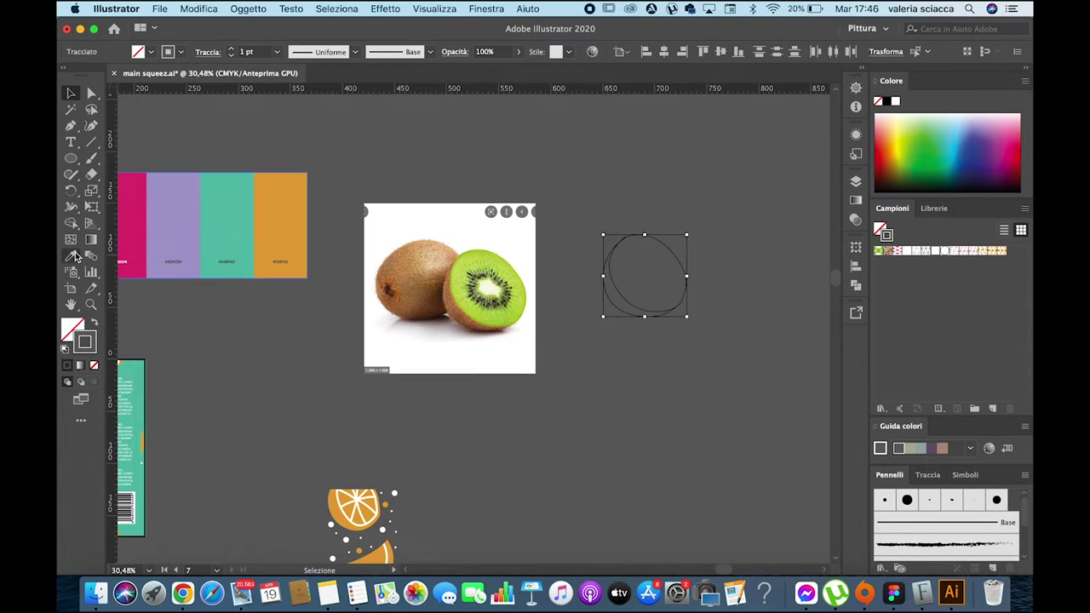
click(281, 226)
Combine both kiwi shapes into a compound path
click(71, 92)
drag(591, 213, 694, 323)
right_click(659, 267)
click(754, 443)
click(708, 409)
scroll(603, 375, down, 1)
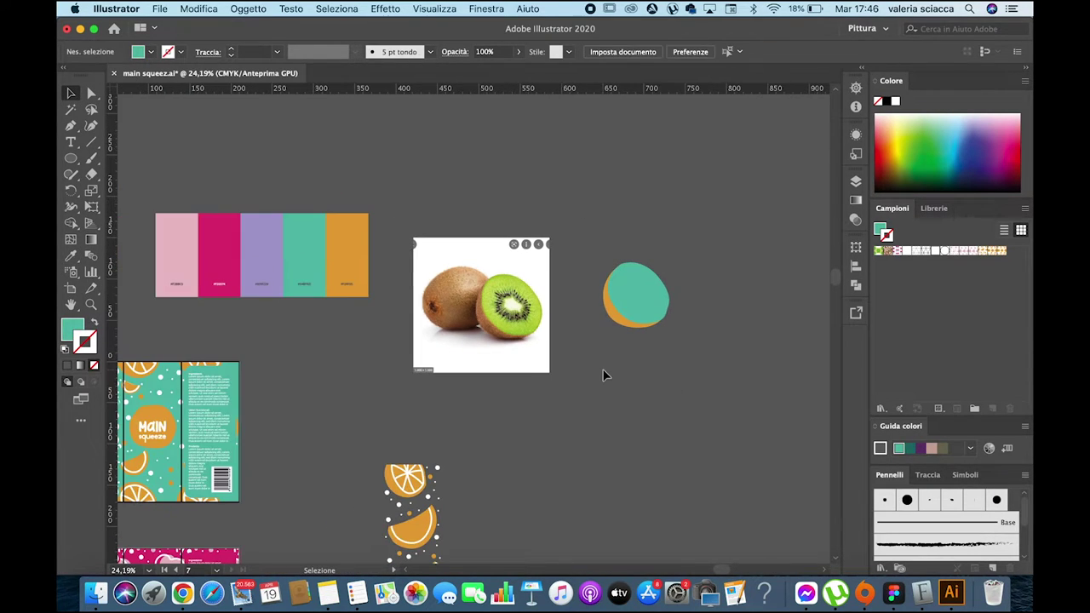
Sample the palette's purple into the orange juice label background and check it in the Color Picker
scroll(221, 357, left, 5)
scroll(230, 351, down, 2)
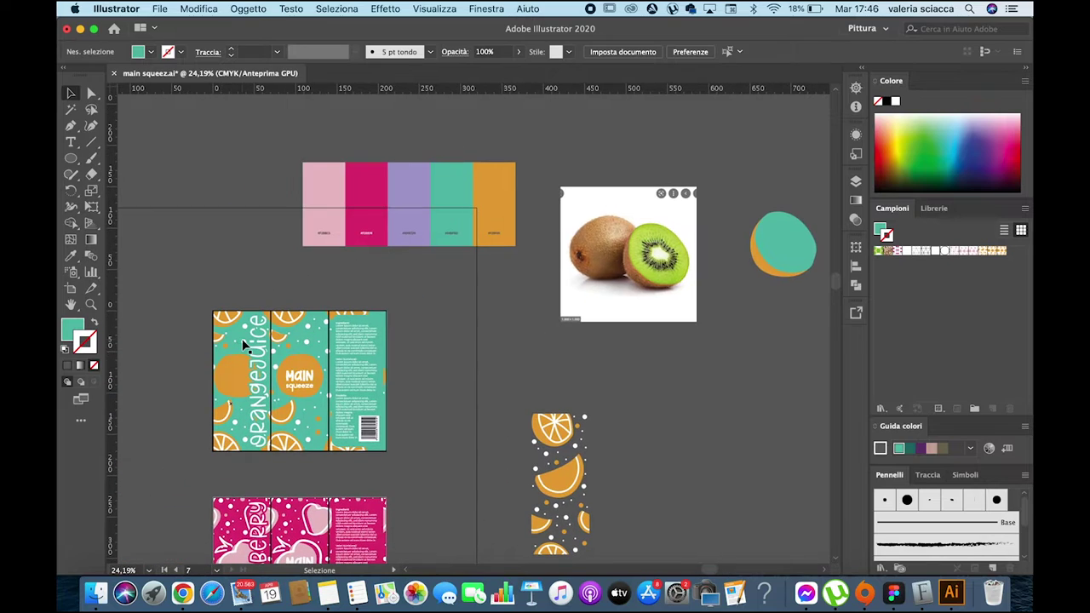
click(244, 344)
key(i)
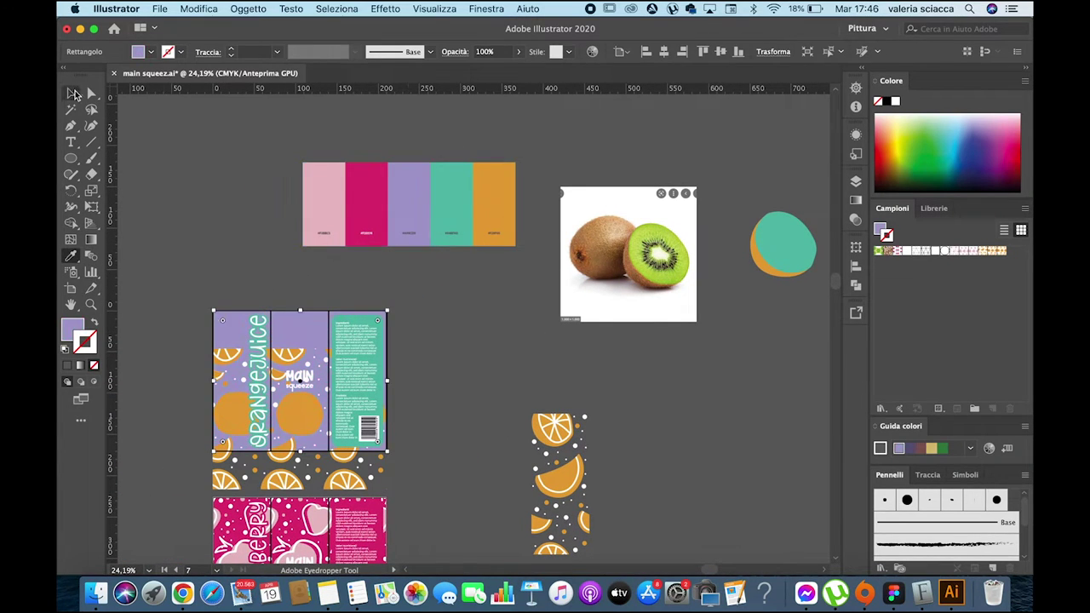
click(74, 93)
double_click(72, 328)
click(414, 296)
click(341, 230)
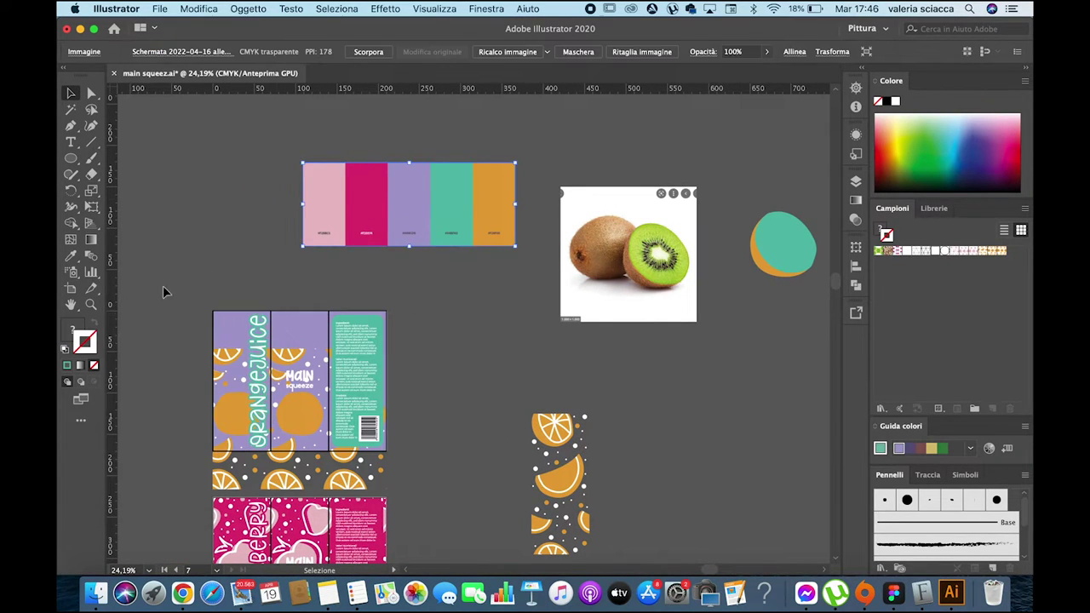
double_click(73, 331)
click(406, 304)
Inspect the label's teal stroke colour in the Color Picker
click(71, 93)
click(258, 379)
double_click(85, 342)
key(Return)
click(298, 383)
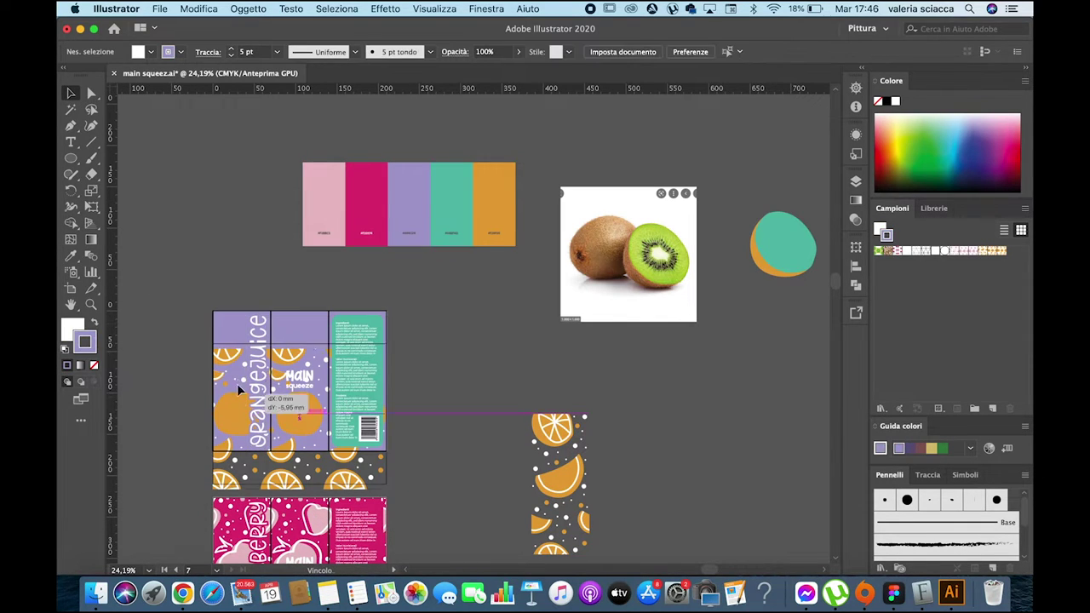
click(411, 304)
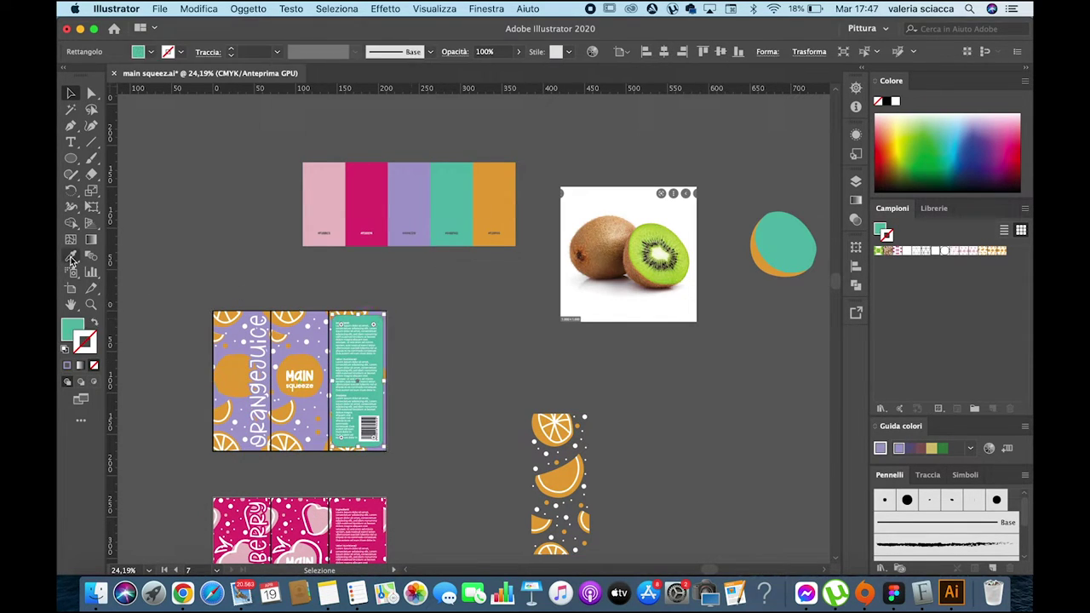
scroll(476, 249, right, 5)
scroll(476, 250, left, 2)
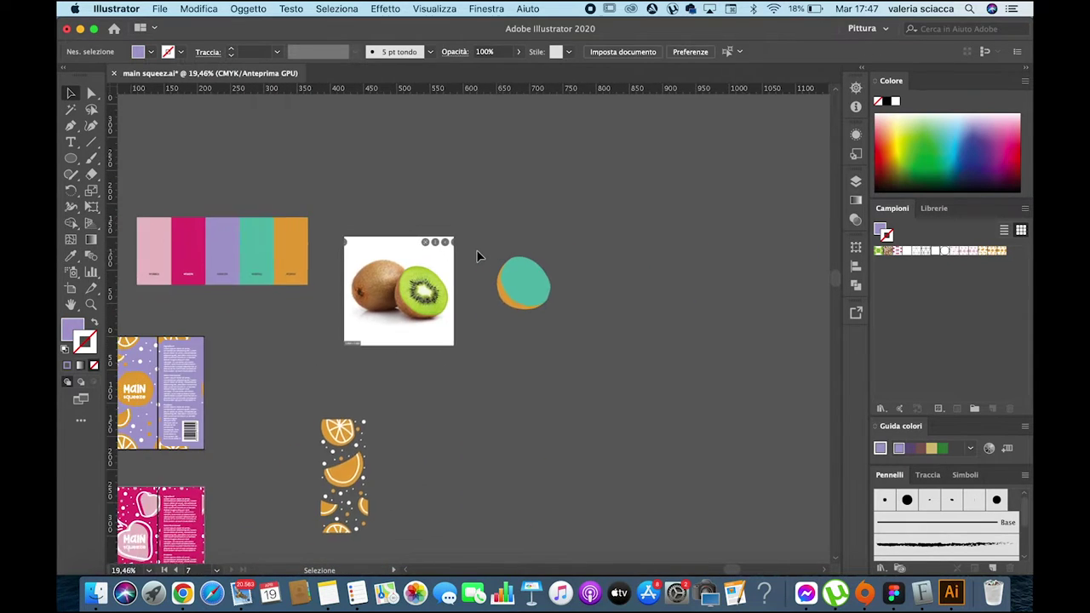
Merge the teal and orange kiwi shapes with Shape Builder, then undo the merge
scroll(476, 250, left, 2)
scroll(561, 259, up, 3)
click(560, 265)
scroll(561, 340, up, 3)
scroll(528, 332, down, 4)
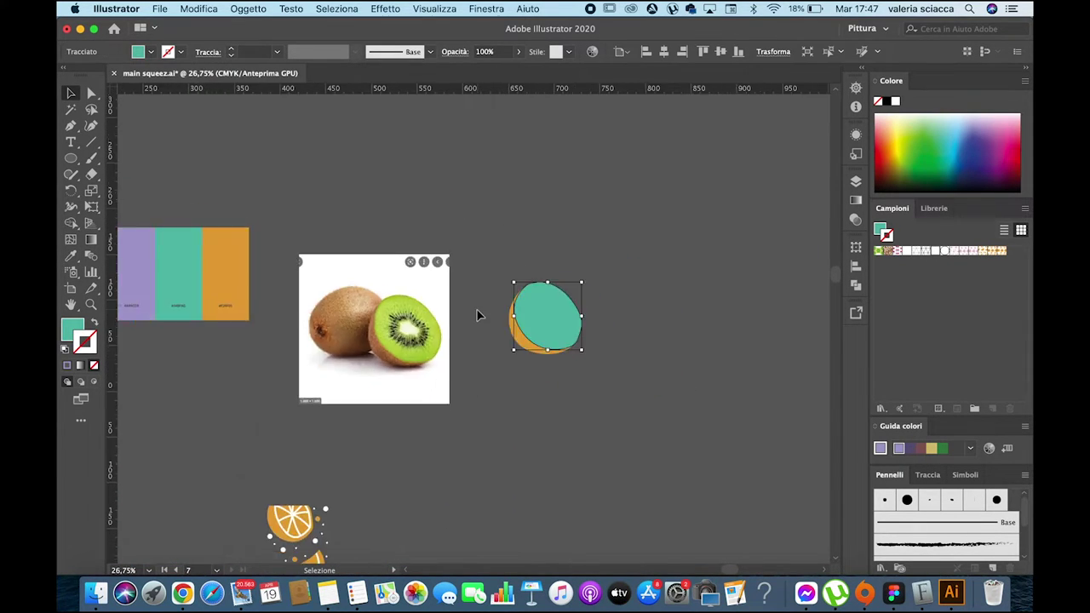
scroll(475, 316, up, 4)
shift+click(537, 365)
key(shift+m)
drag(542, 361, 626, 303)
click(71, 94)
click(580, 206)
scroll(580, 206, down, 5)
scroll(579, 206, up, 5)
key(ctrl+z)
key(ctrl+z)
Try resizing and re-merging the kiwi shapes, undoing each attempt
drag(617, 255, 619, 265)
key(ctrl+z)
click(528, 213)
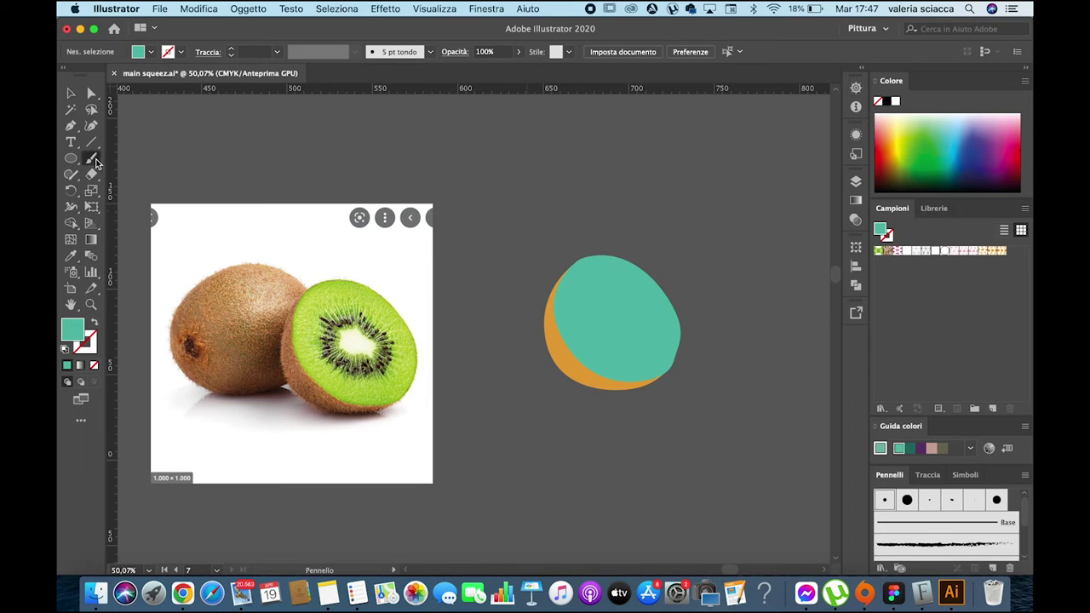
scroll(621, 293, down, 5)
scroll(496, 352, up, 3)
scroll(268, 364, down, 3)
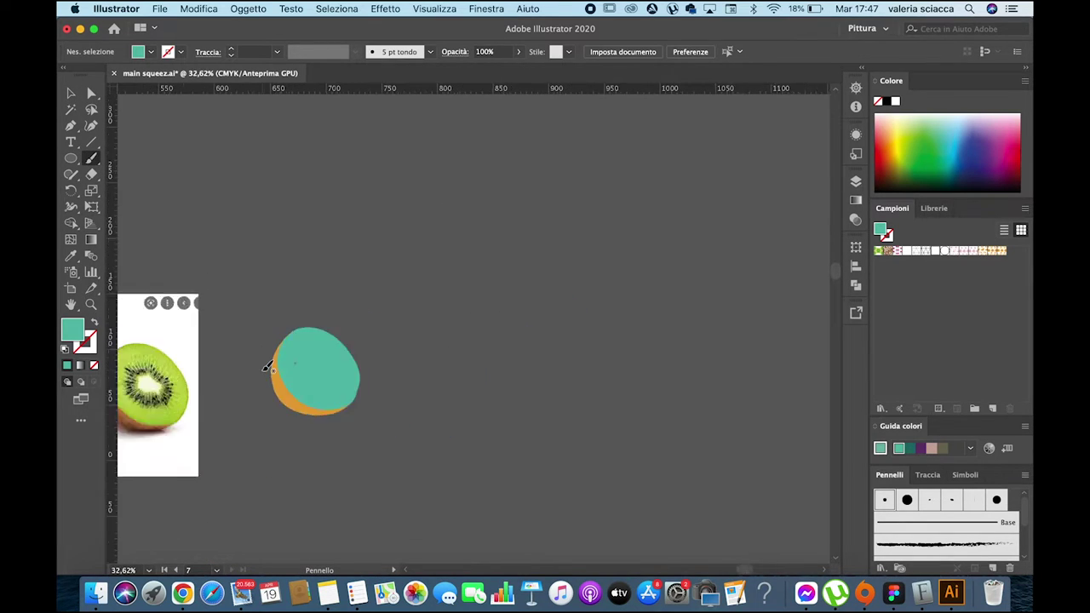
key(v)
scroll(298, 277, left, 3)
scroll(425, 273, up, 3)
drag(587, 473, 379, 362)
key(shift+m)
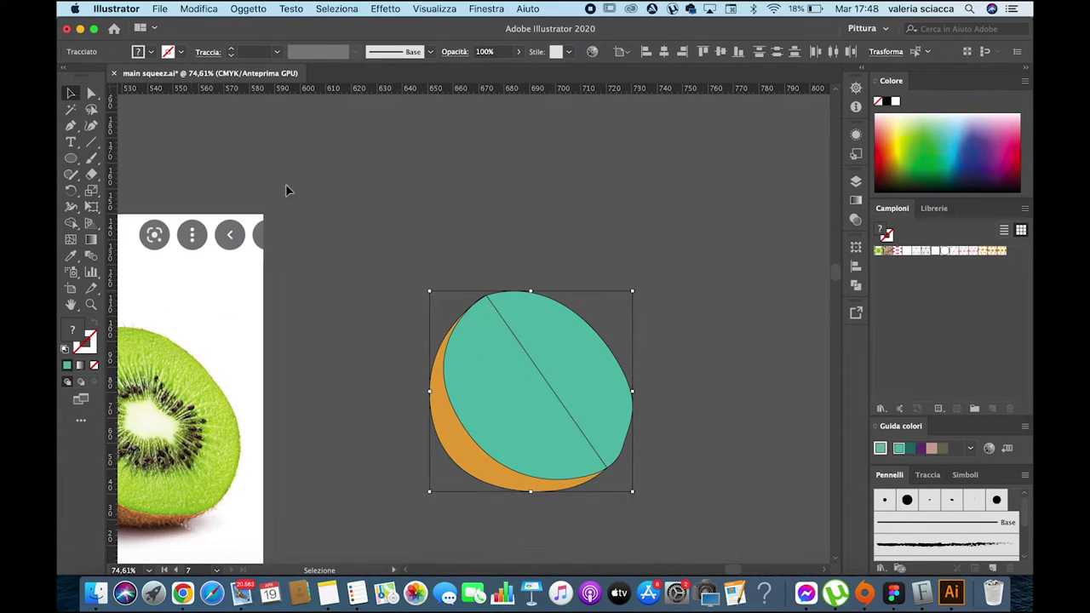
key(super+z)
Cut the kiwi outline with Scissors and remove the orange crescent
drag(92, 174, 153, 190)
click(623, 452)
key(v)
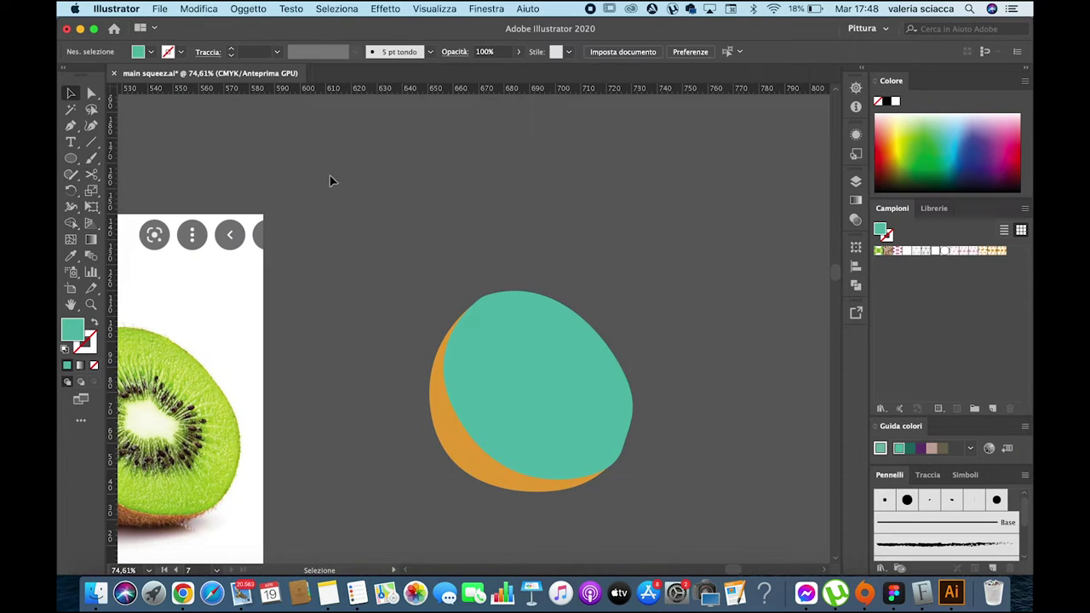
key(super+z)
key(super+z)
key(super+z)
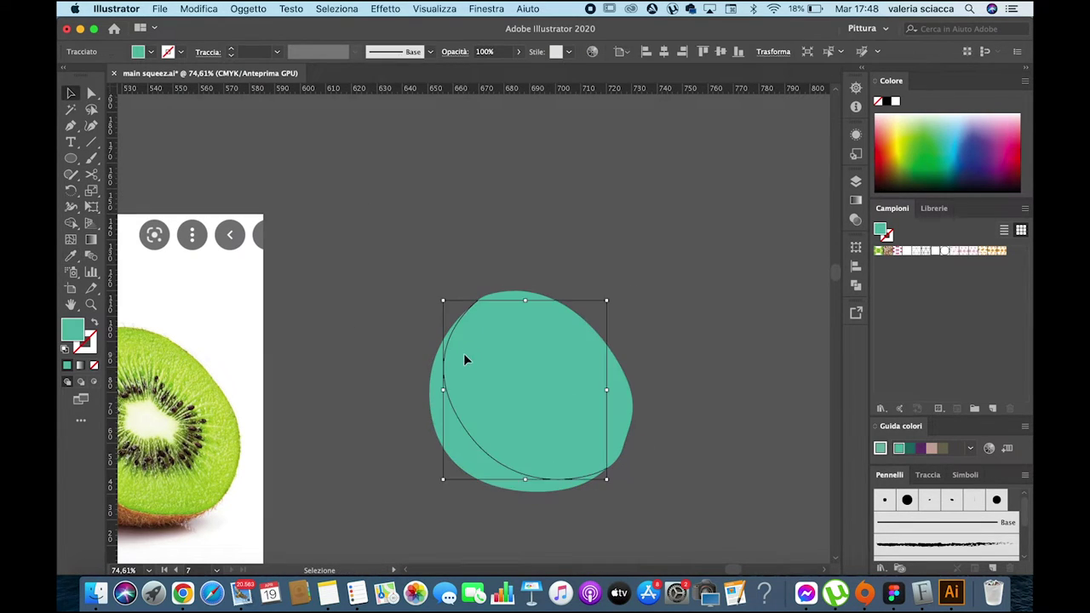
Set the kiwi's curved rind line stroke to white (ffffff)
alt+scroll(464, 353, down, 5)
key(i)
alt+scroll(581, 230, up, 3)
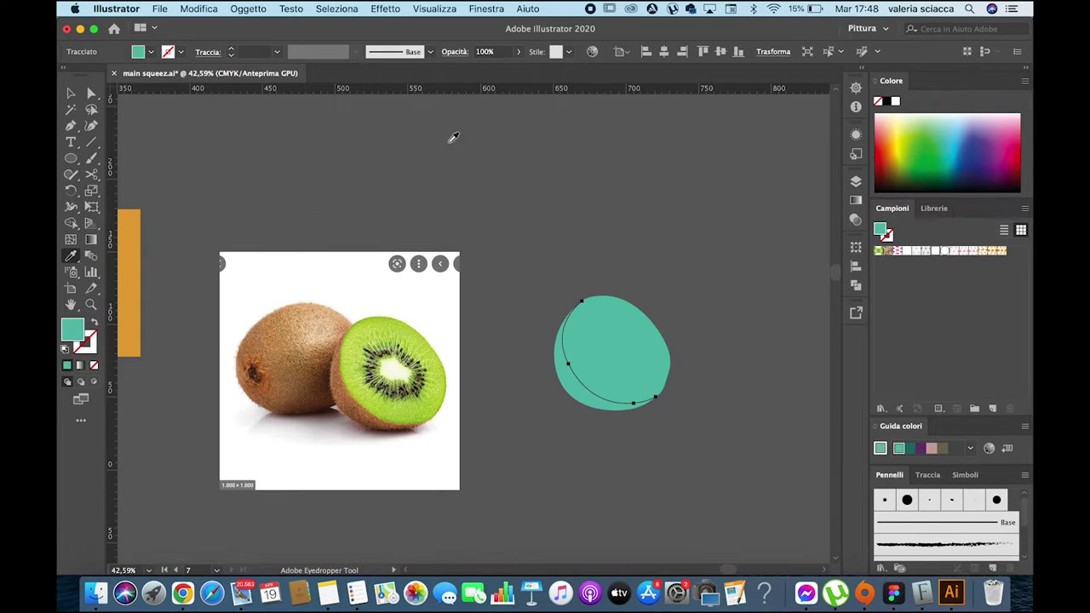
double_click(84, 342)
text(ffffff)
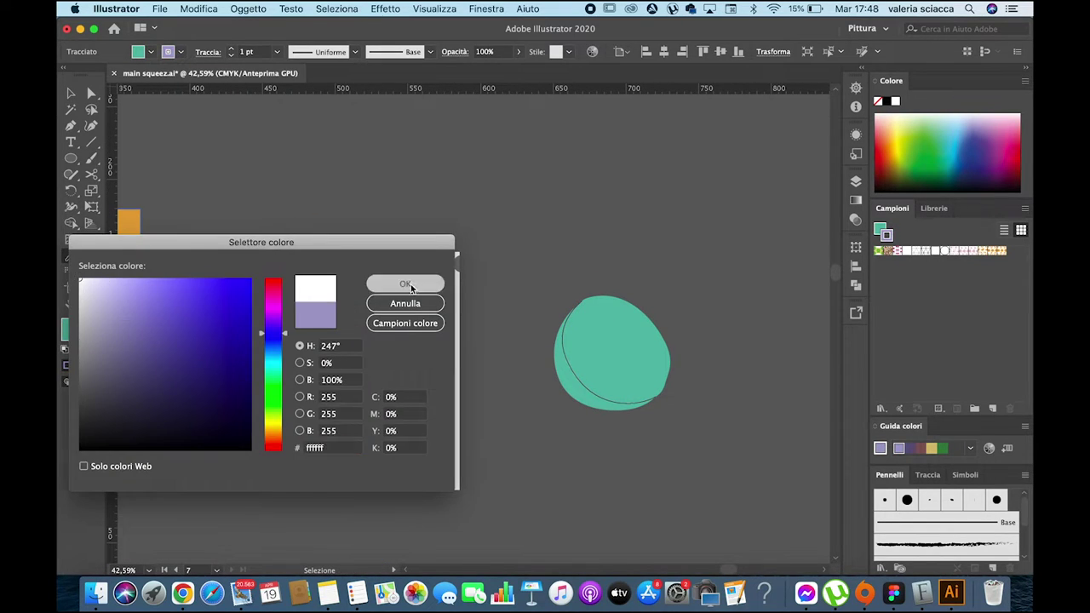
click(406, 284)
click(71, 93)
alt+scroll(593, 290, up, 3)
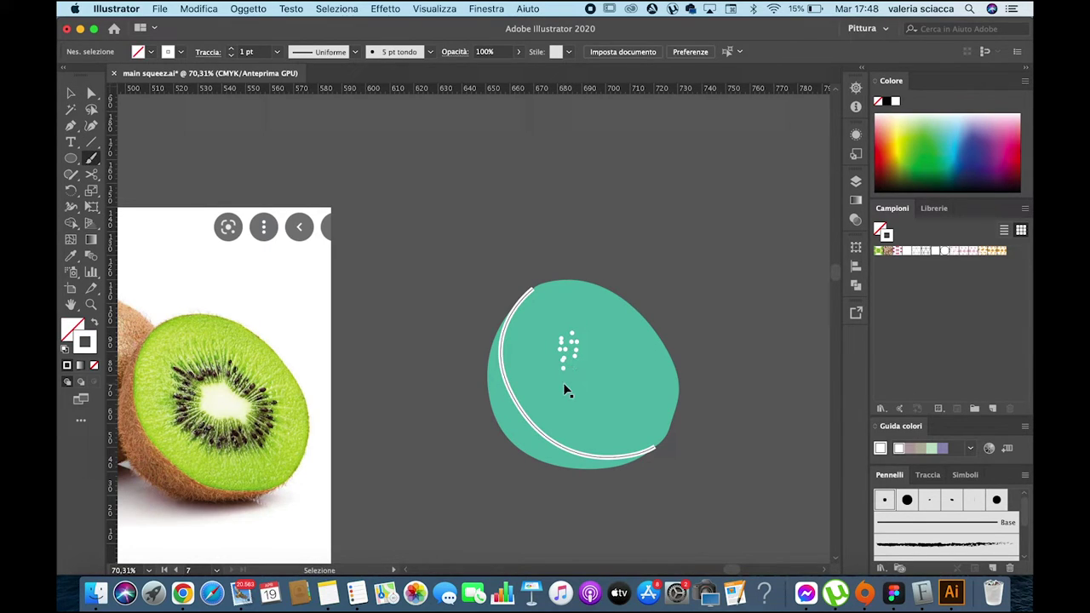
key(ctrl+z)
Make the rind arc a solid 5 pt stroke and draw a white core blob at the kiwi's centre
click(74, 179)
click(74, 175)
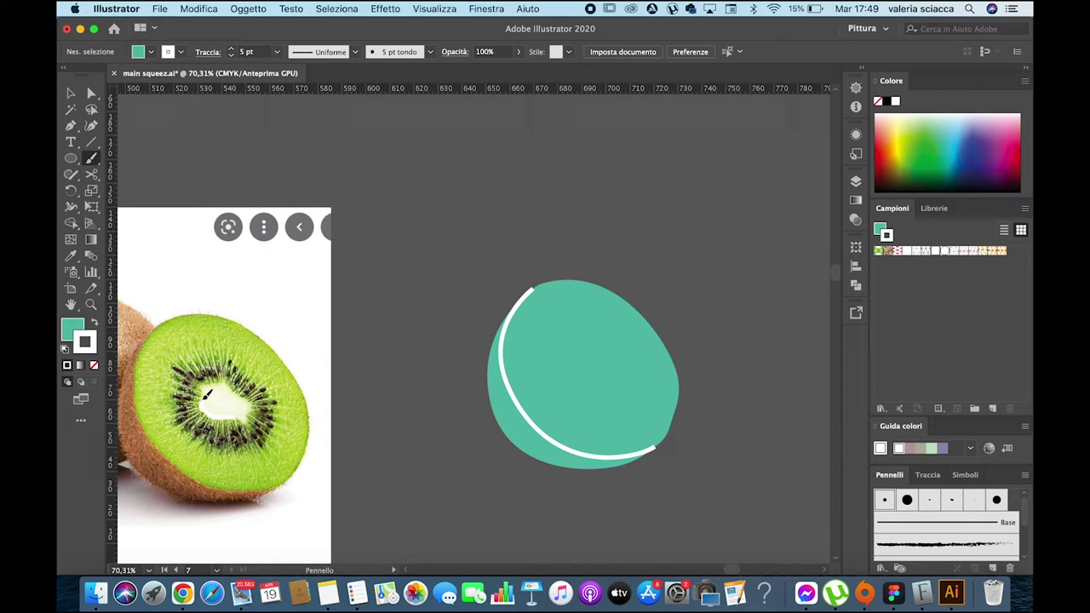
drag(569, 353, 618, 375)
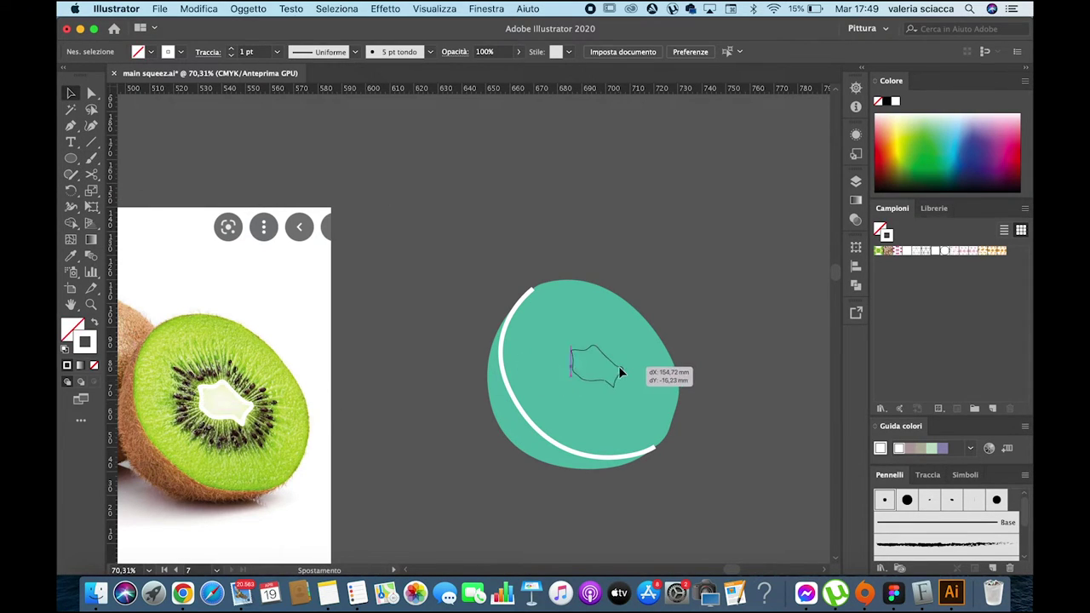
click(573, 287)
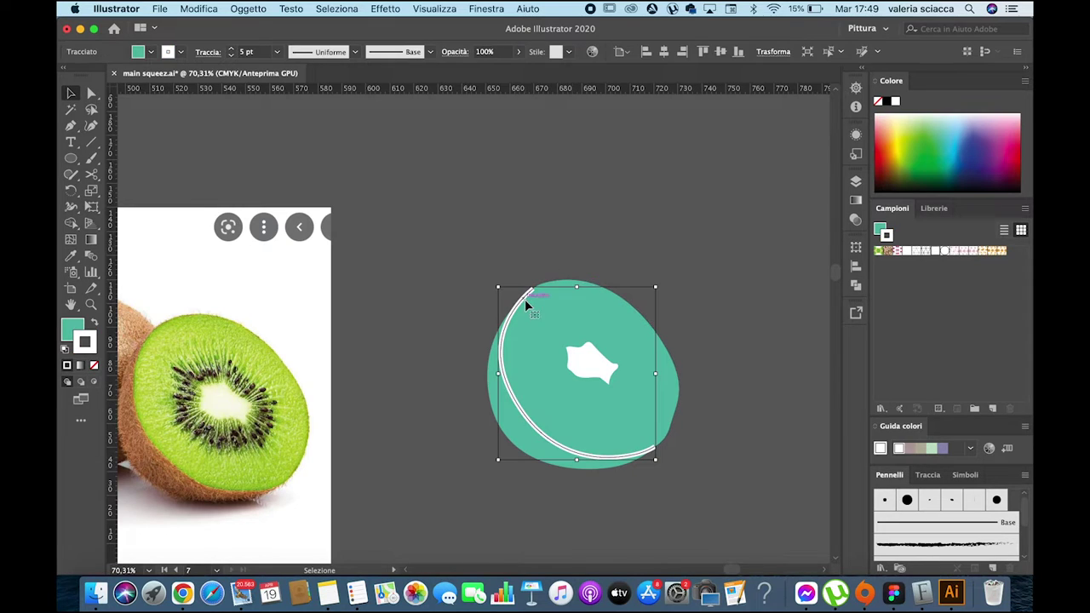
click(539, 188)
key(super+z)
key(super+z)
key(super+z)
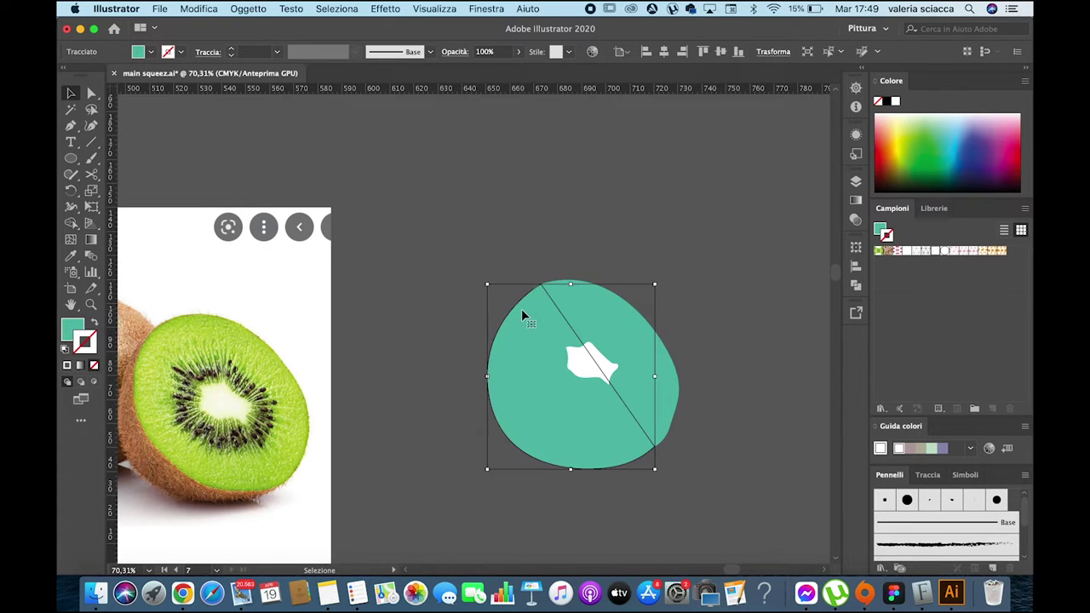
Give the teal kiwi face a white 4 pt outline, then undo it
key(super+shift+z)
key(super+shift+z)
key(super+shift+z)
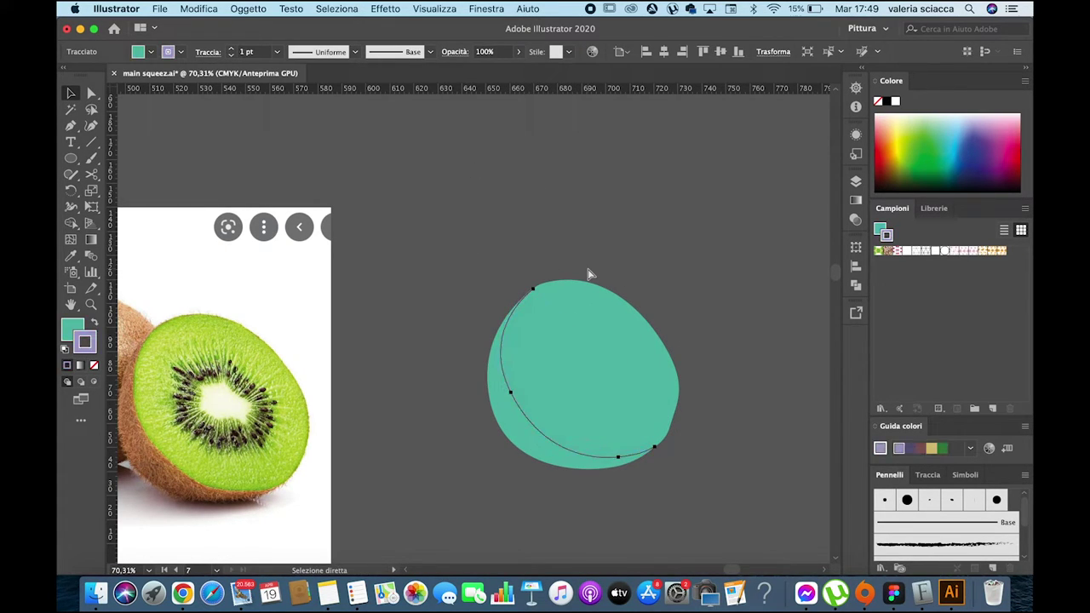
key(super+shift+z)
key(super+shift+z)
key(v)
double_click(89, 345)
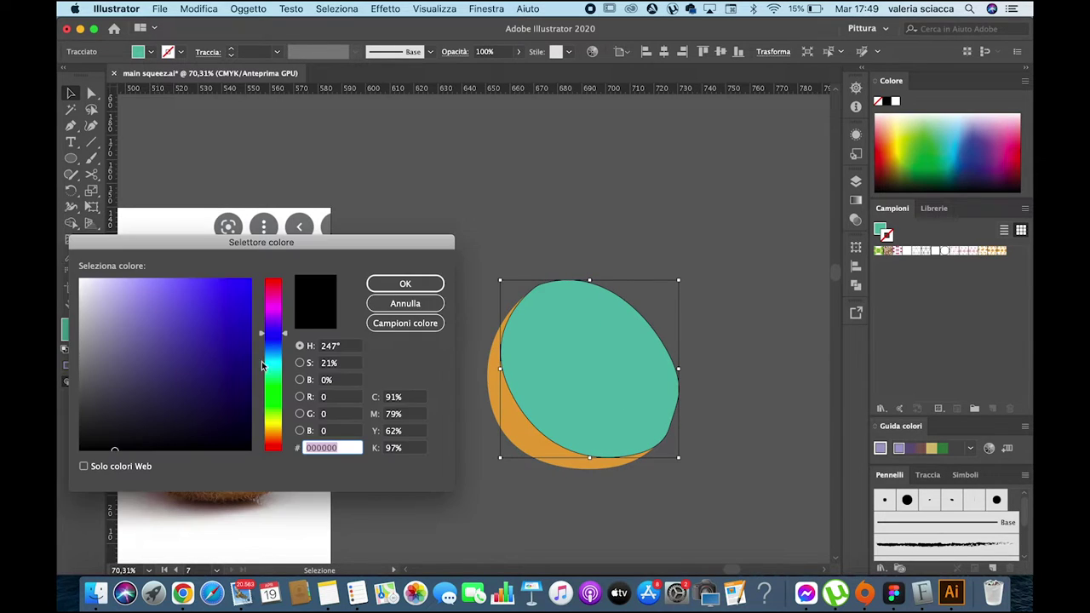
click(83, 279)
click(405, 284)
click(208, 51)
click(395, 191)
key(super+z)
key(super+z)
key(super+z)
key(super+z)
key(super+z)
click(405, 200)
Fill the core shape white (ffffff) and position it on the kiwi face
click(92, 159)
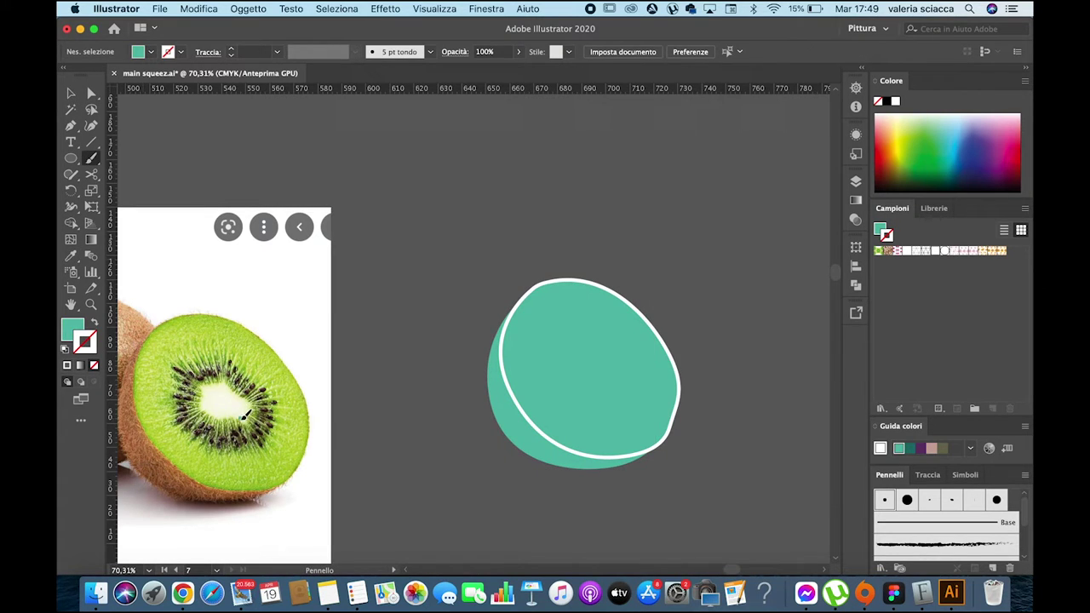
click(94, 323)
click(71, 92)
mouse_move(223, 400)
mouse_down()
mouse_move(421, 227)
mouse_move(620, 375)
mouse_move(607, 366)
mouse_up()
click(94, 322)
double_click(72, 330)
text(ffffff)
click(404, 282)
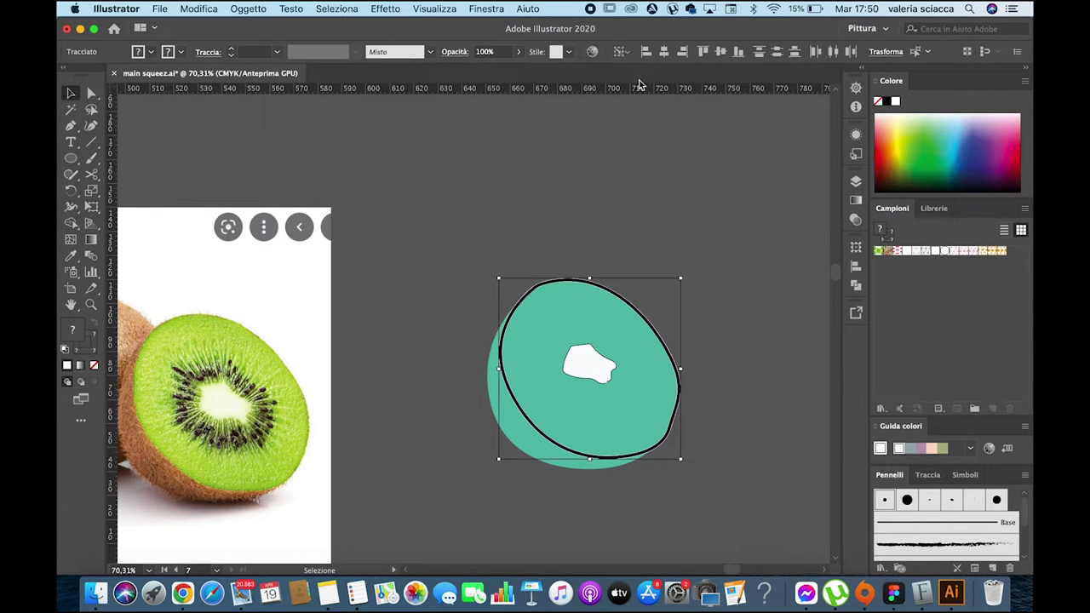
click(91, 160)
scroll(587, 345, up, 3)
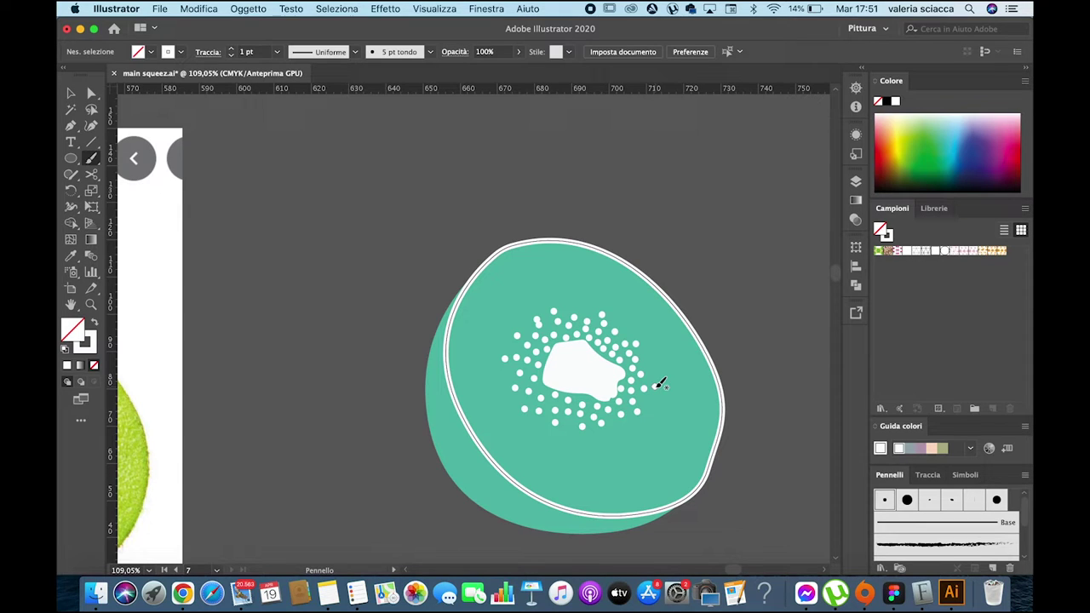
Save the document via File > Salva
click(70, 92)
click(159, 9)
click(171, 107)
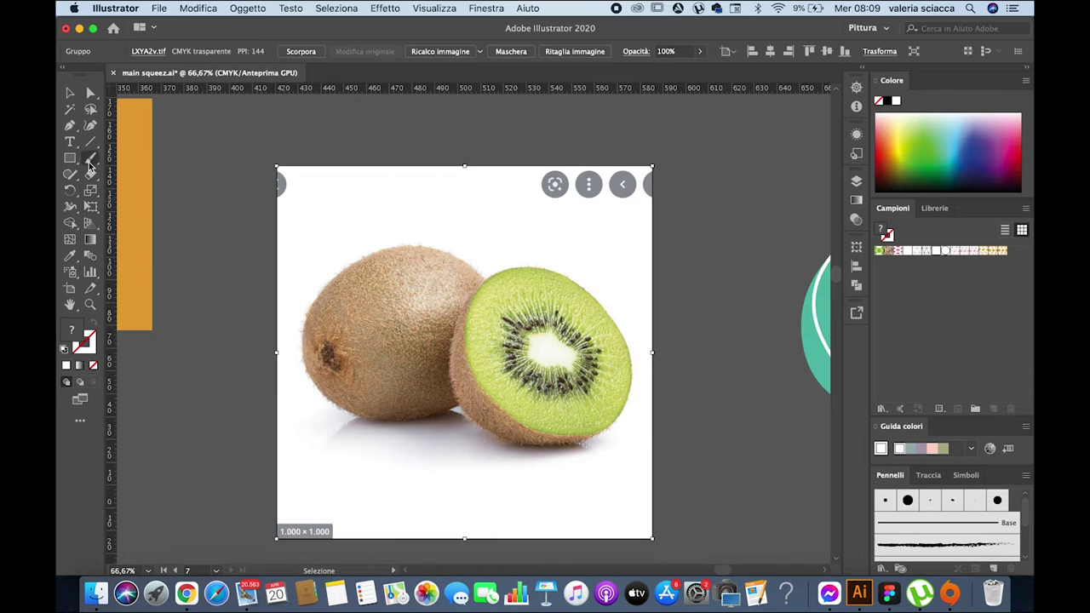
Trace the whole kiwi in the photo with the Pen tool and fill the oval teal
click(89, 160)
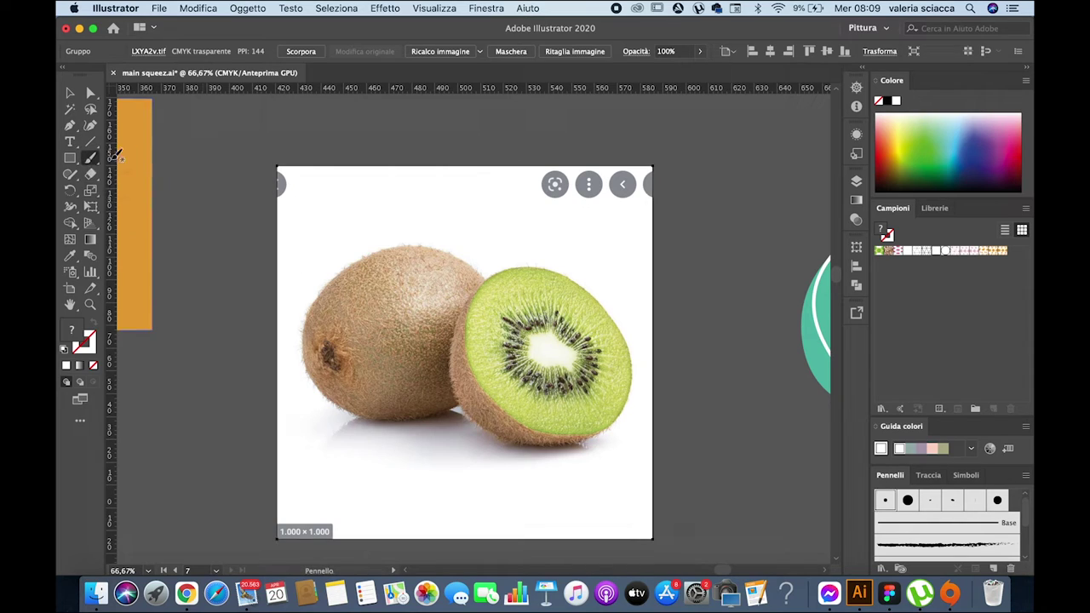
click(310, 380)
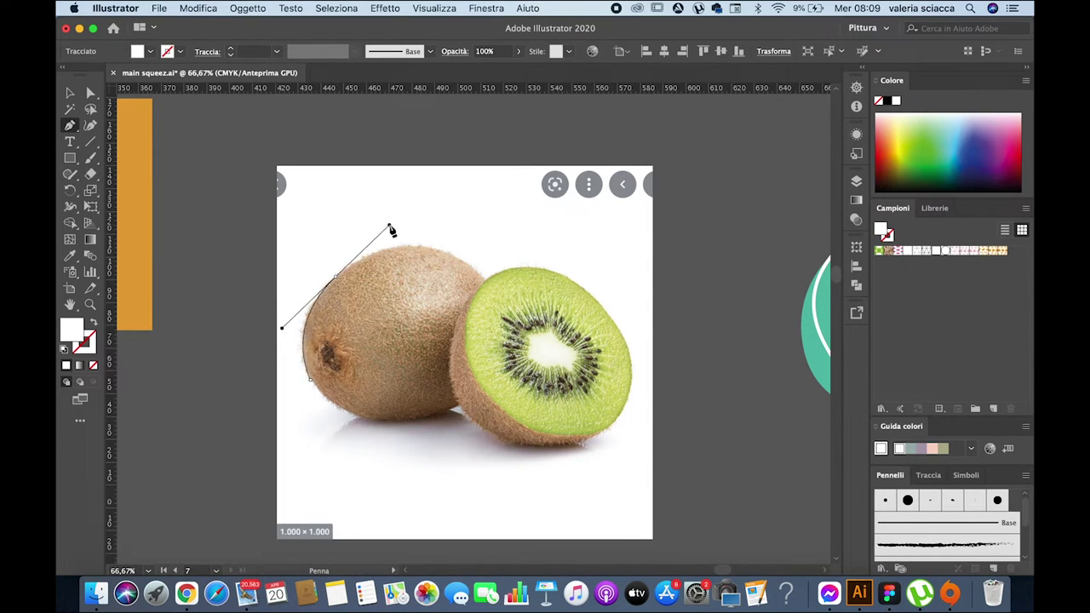
drag(390, 229, 390, 227)
drag(459, 258, 465, 262)
drag(507, 319, 508, 351)
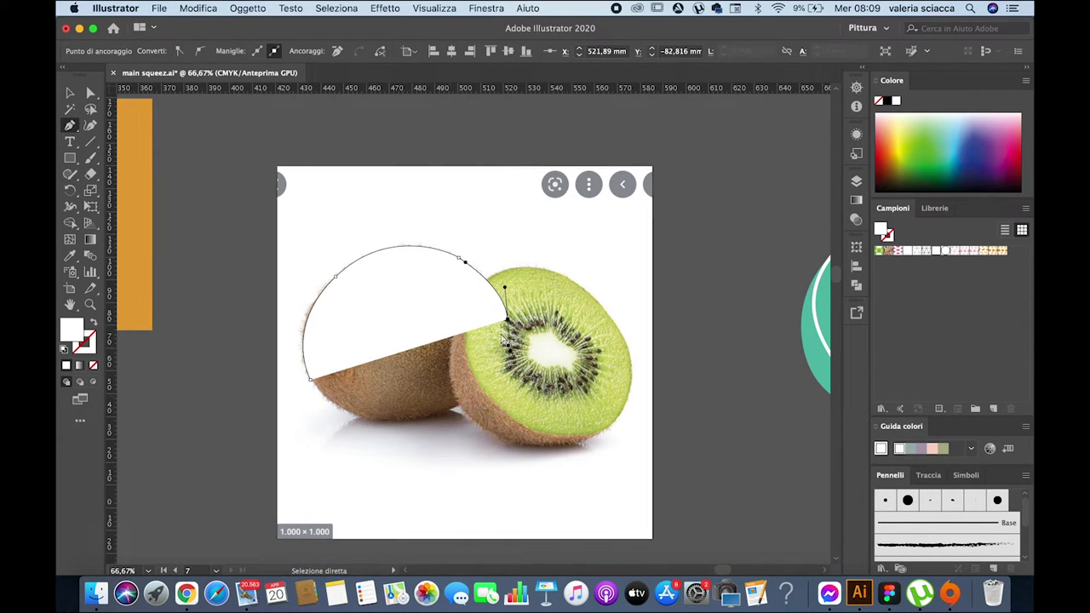
drag(437, 414, 386, 433)
click(309, 379)
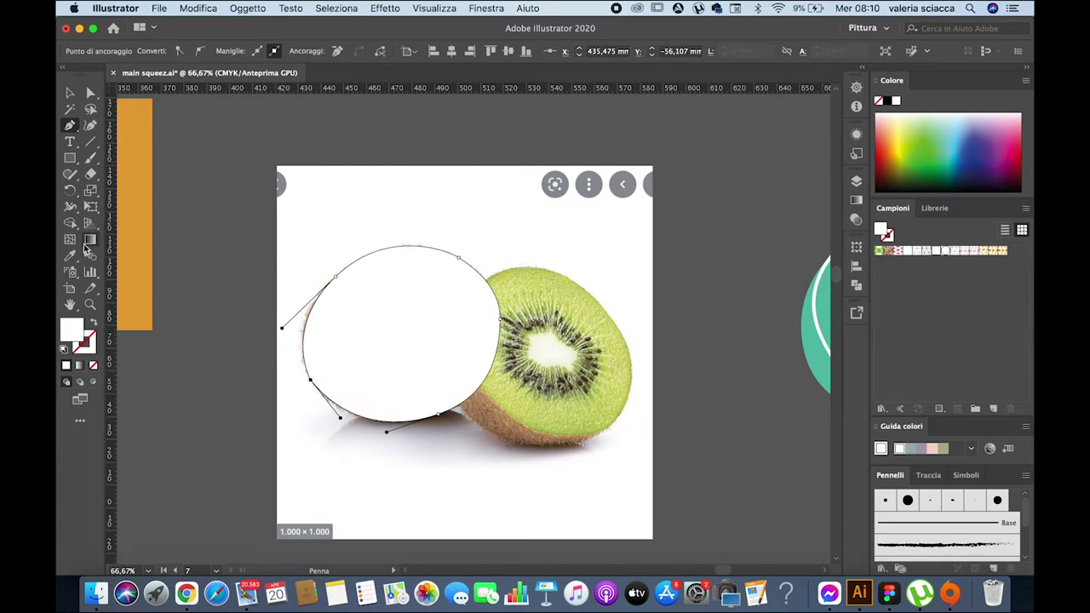
click(815, 332)
Duplicate the purple label rectangle beside the kiwi shapes and ungroup the copy
key(super+minus)
key(super+minus)
key(super+minus)
key(v)
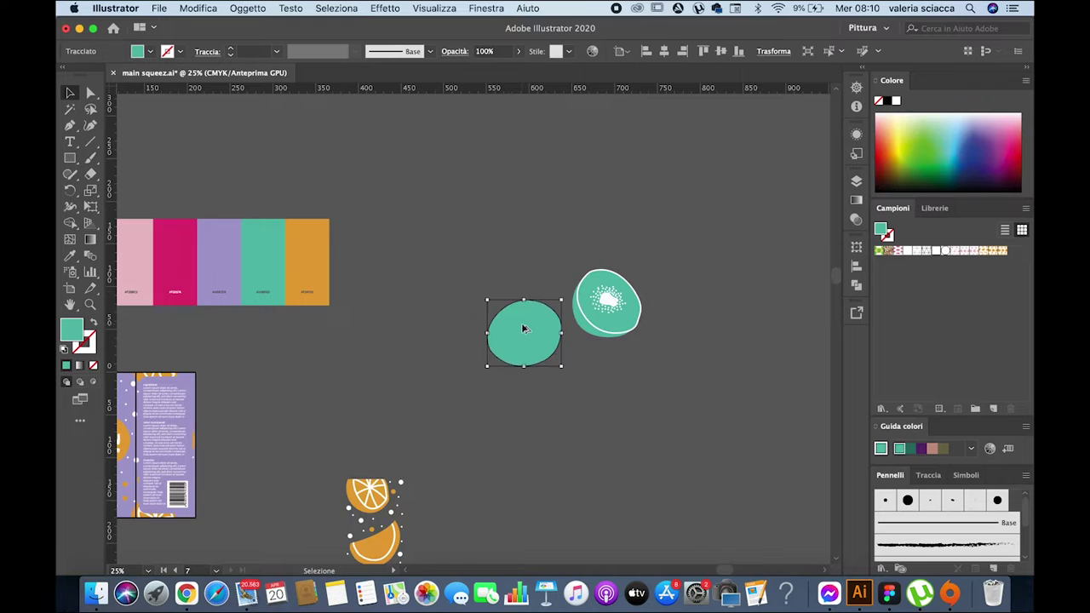
key(super+minus)
drag(401, 297, 150, 499)
mouse_move(281, 352)
mouse_down()
mouse_move(514, 210)
mouse_move(503, 206)
mouse_up()
right_click(562, 209)
click(623, 321)
click(547, 270)
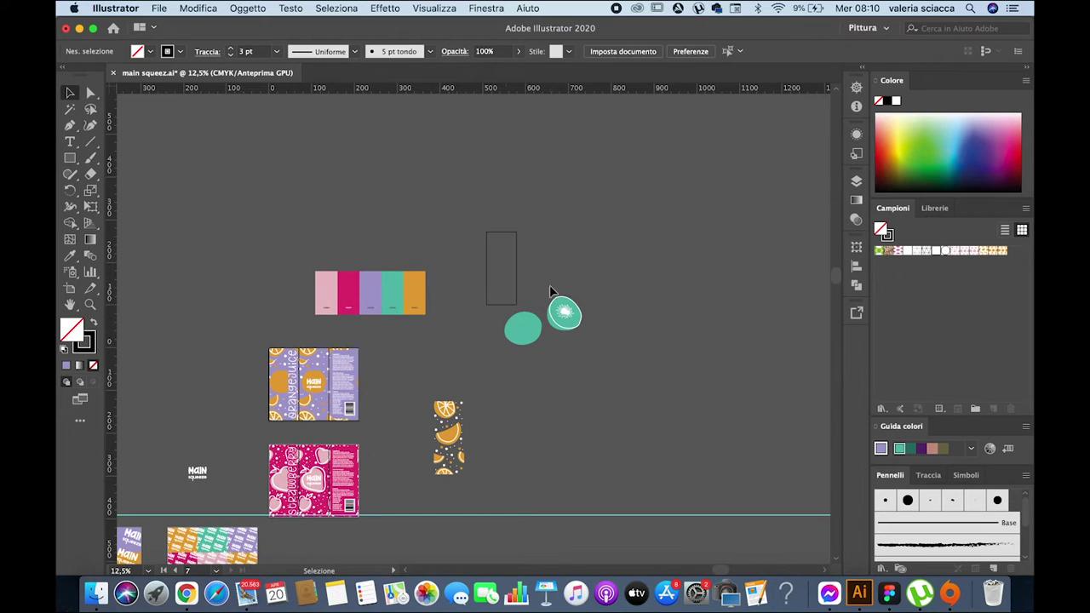
Move the teal oval into the empty rectangle and place a shrunken kiwi slice at its top
drag(535, 331, 481, 269)
key(super+plus)
key(super+plus)
click(739, 512)
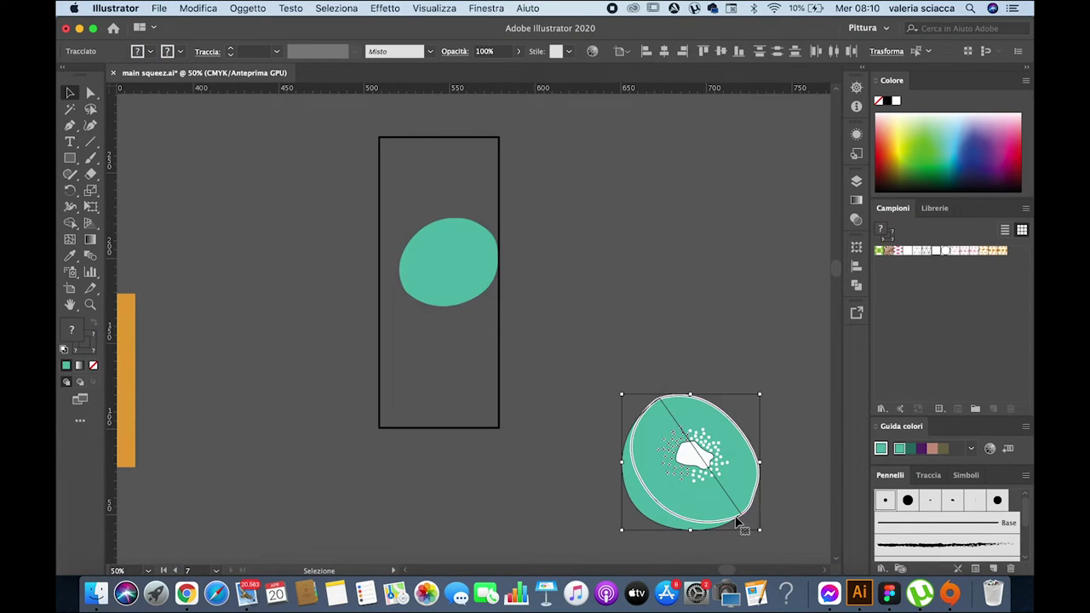
mouse_move(758, 528)
mouse_down()
mouse_move(694, 481)
mouse_move(786, 514)
mouse_up()
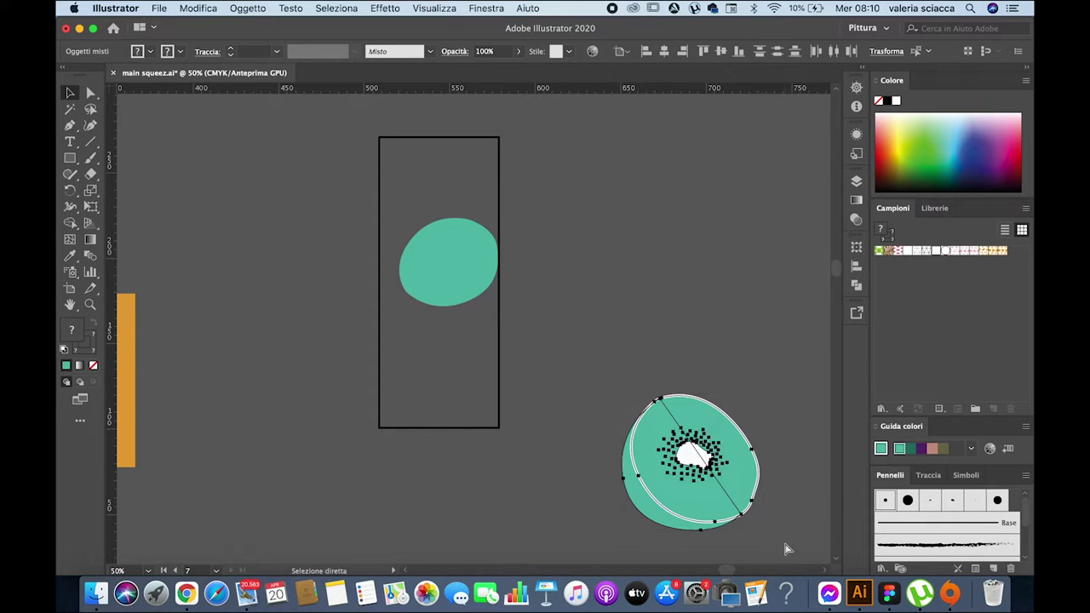
click(741, 511)
drag(758, 528, 489, 229)
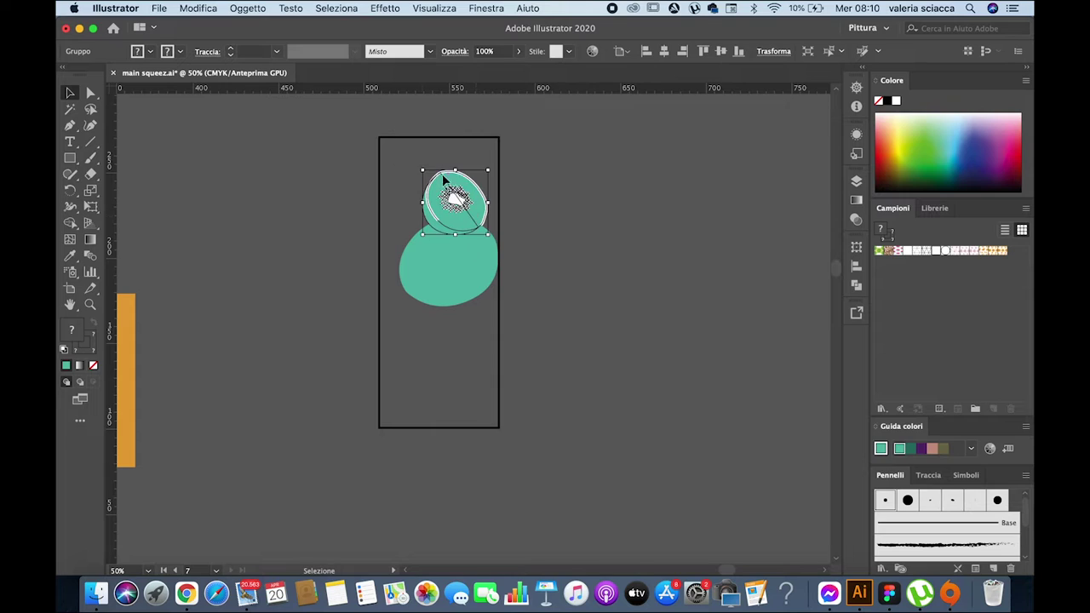
click(566, 199)
right_click(462, 198)
click(672, 359)
Add a kiwi slice copy at the rectangle's bottom and centre the whole-kiwi oval
drag(454, 200, 456, 354)
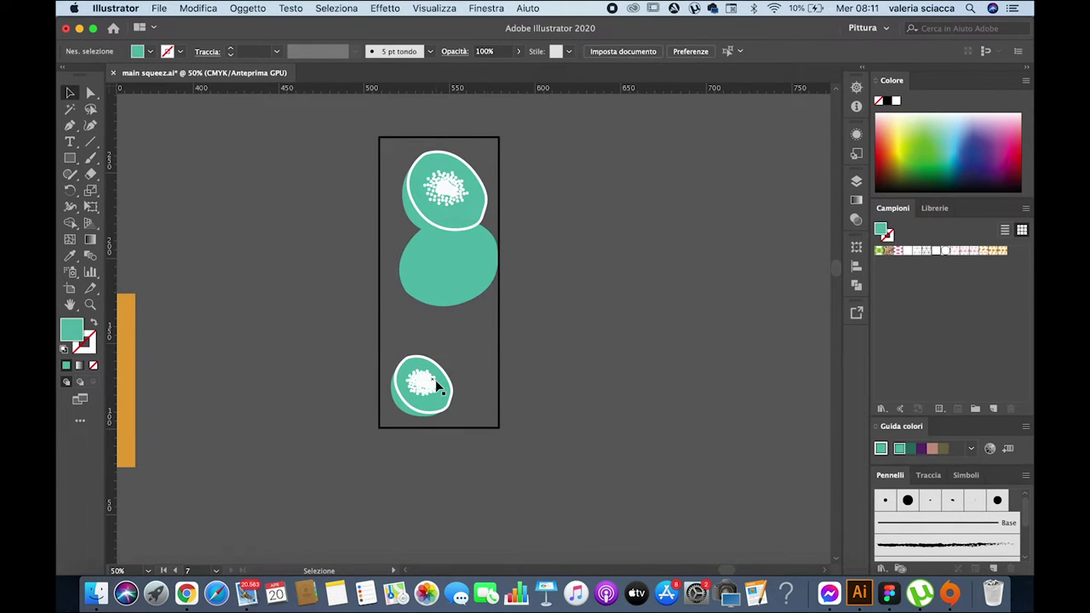
drag(451, 387, 442, 385)
drag(458, 302, 448, 319)
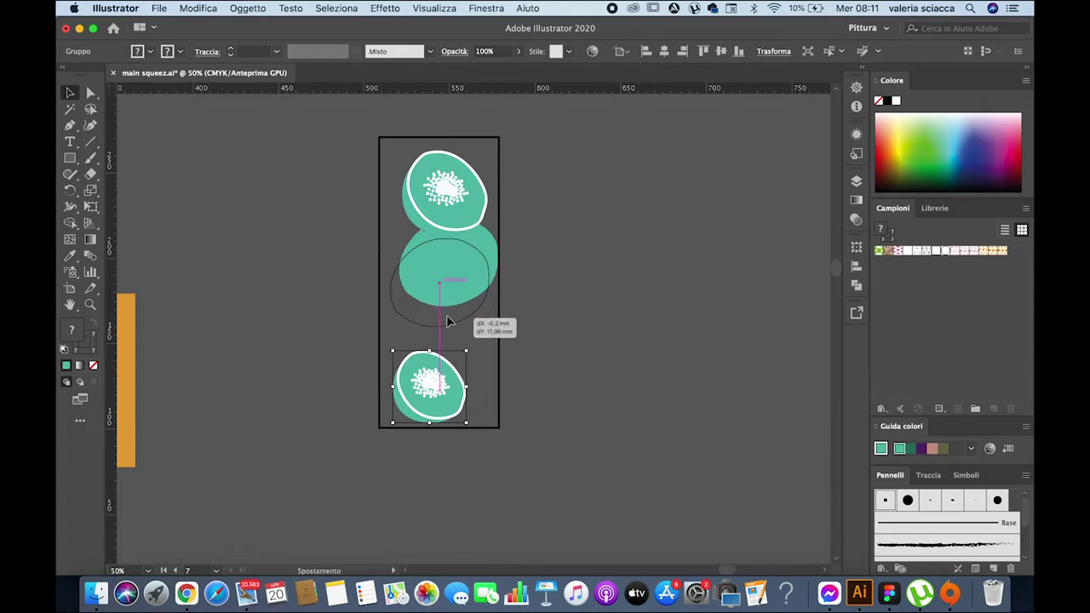
click(460, 203)
drag(460, 202, 459, 206)
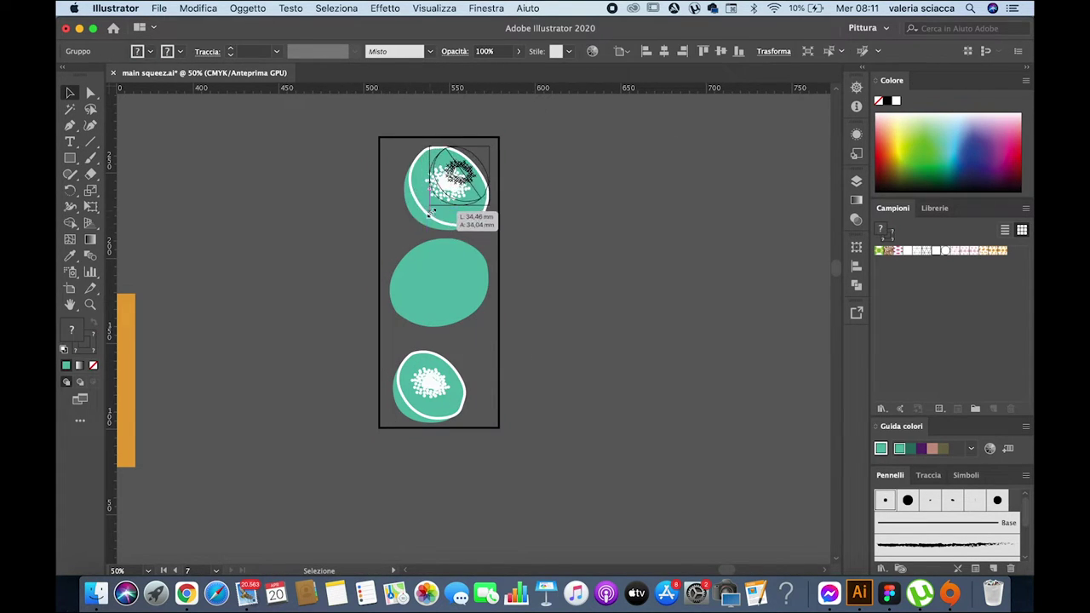
key(ctrl+a)
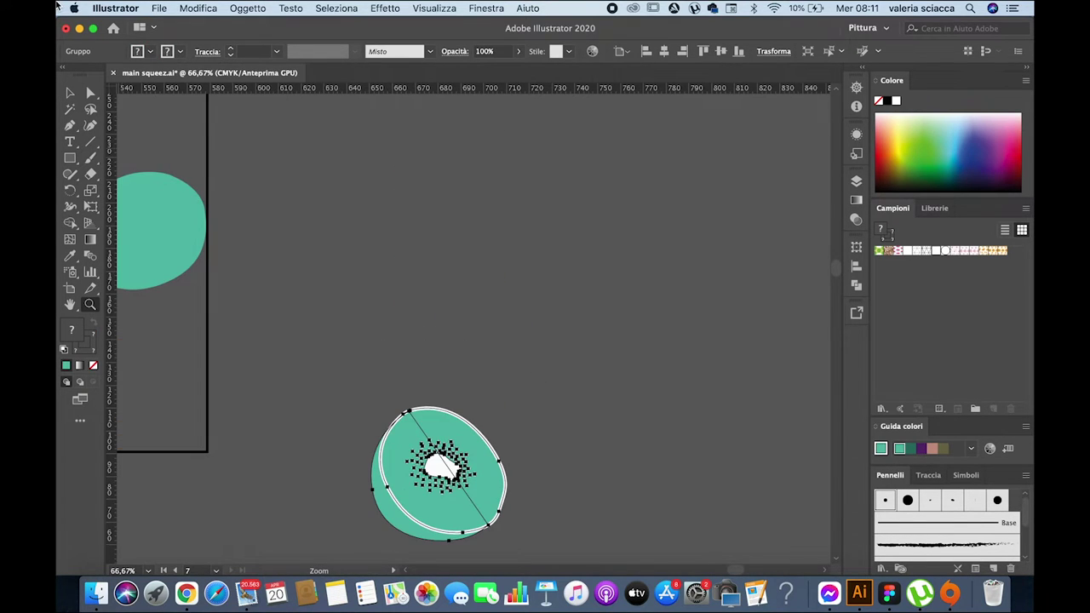
Expand the kiwi slice's appearance and place a rotated copy at the artboard's top
click(247, 7)
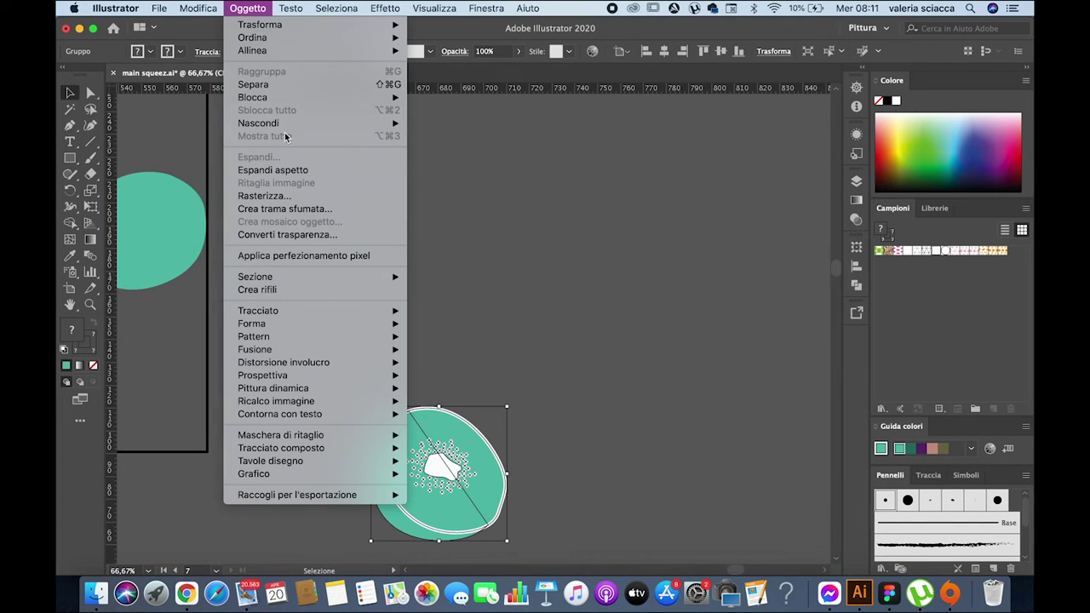
click(273, 169)
mouse_move(540, 400)
mouse_down()
mouse_move(570, 360)
mouse_move(801, 395)
mouse_up()
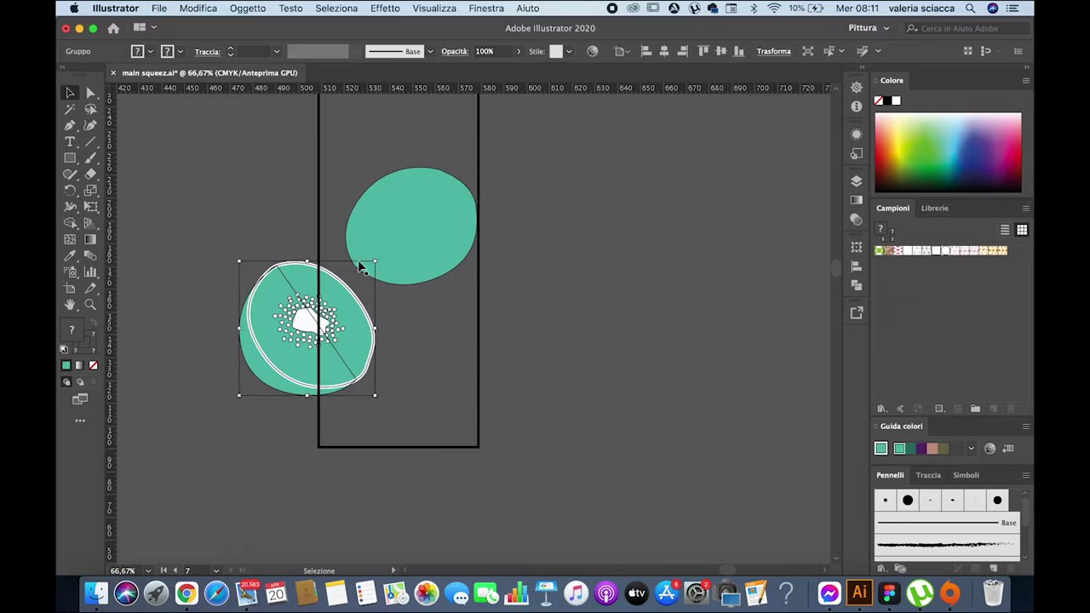
drag(280, 348, 389, 369)
mouse_move(399, 484)
mouse_down()
mouse_move(409, 218)
mouse_move(460, 209)
mouse_up()
right_click(463, 207)
click(696, 409)
drag(482, 254, 396, 249)
Add mirrored, shrunken kiwi slice copies around the large green oval
drag(443, 206, 361, 243)
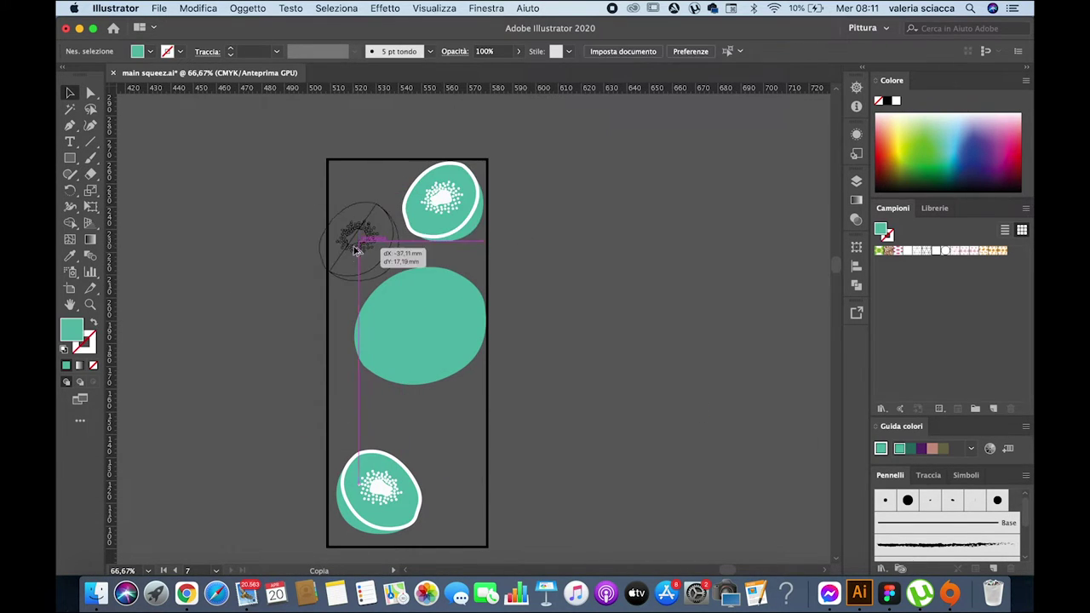
right_click(361, 243)
click(599, 443)
mouse_move(401, 279)
mouse_down()
mouse_move(385, 269)
mouse_move(446, 432)
mouse_up()
click(414, 350)
right_click(447, 431)
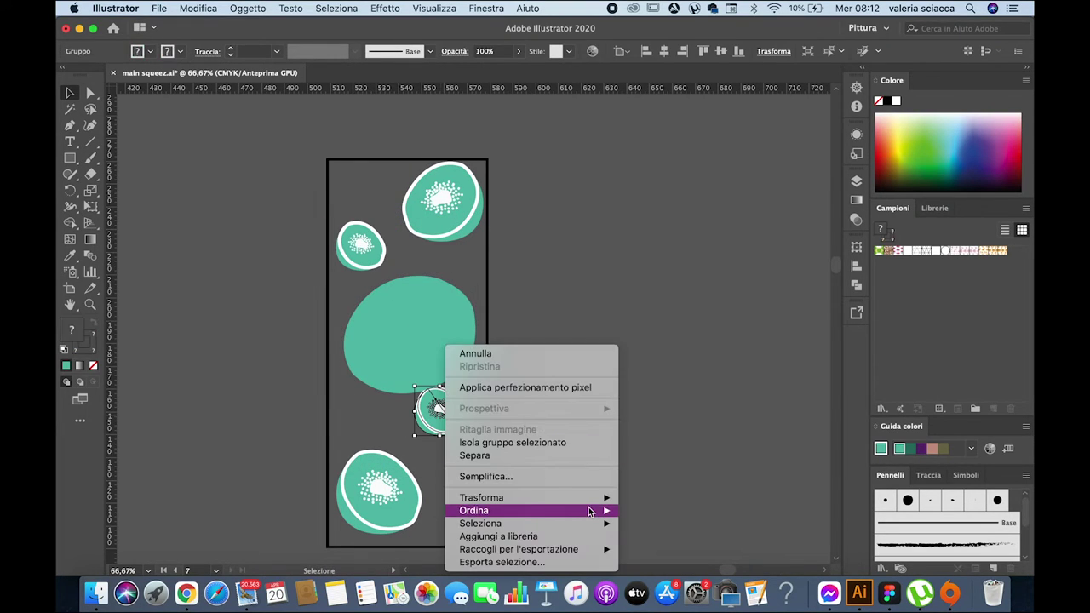
click(645, 494)
key(Return)
click(288, 237)
key(super+1)
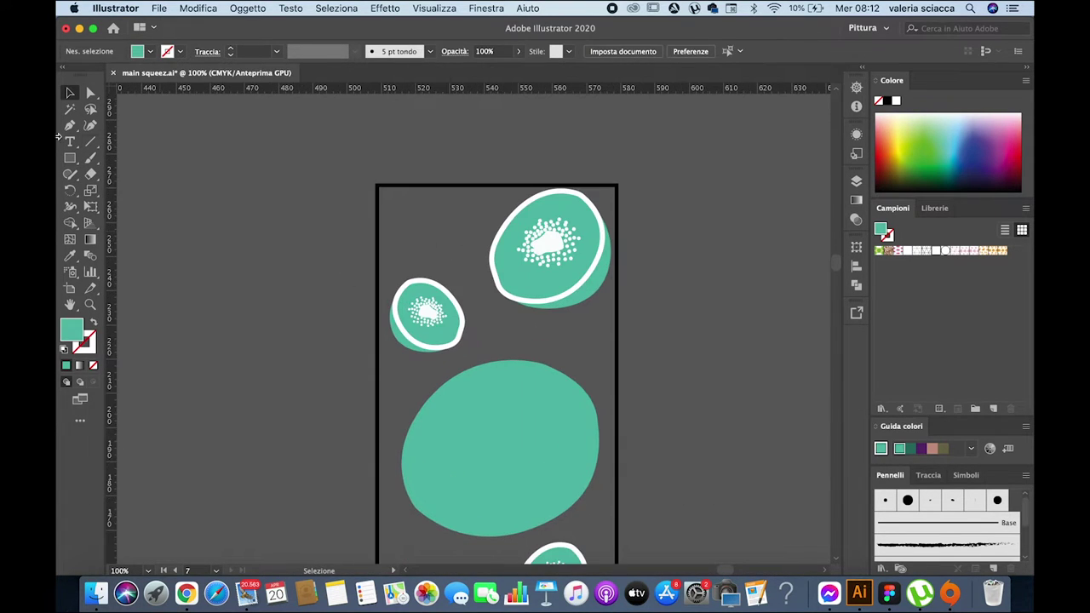
key(shift+x)
Paint three small green dots between the kiwi slices with the Paintbrush
scroll(467, 355, down, 2)
scroll(384, 204, down, 3)
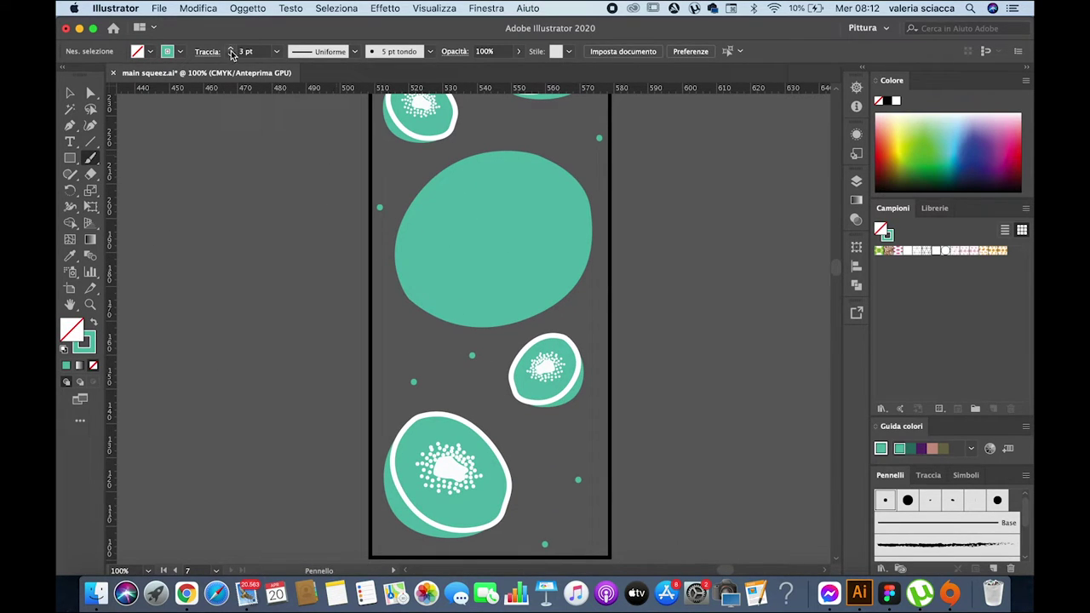
scroll(398, 344, up, 5)
click(420, 287)
scroll(420, 287, down, 4)
click(414, 221)
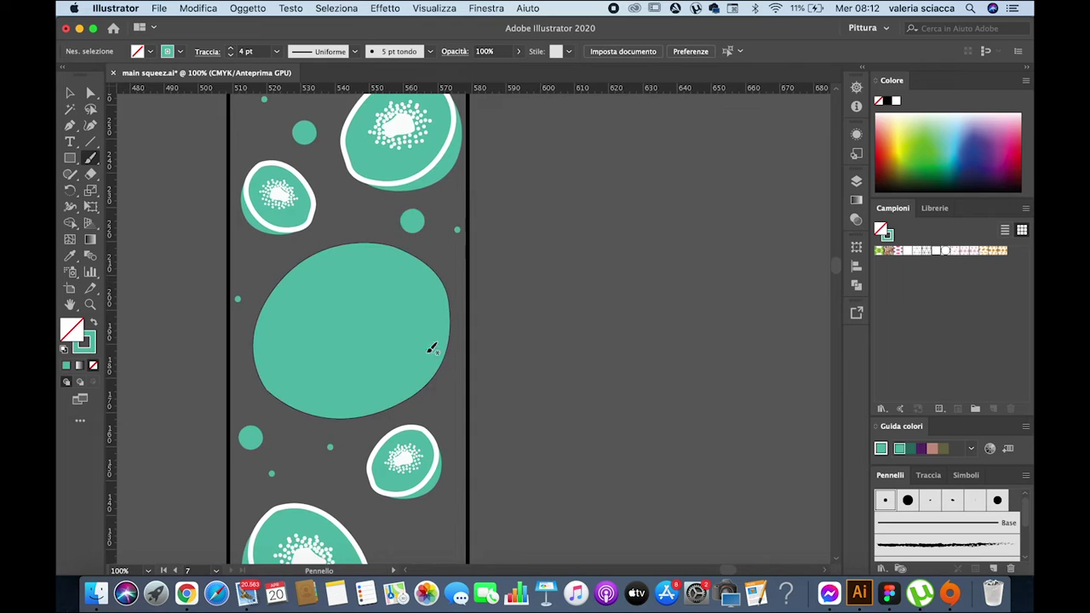
scroll(426, 341, down, 4)
click(349, 345)
Set the paint colour to white, #ffffff
double_click(884, 232)
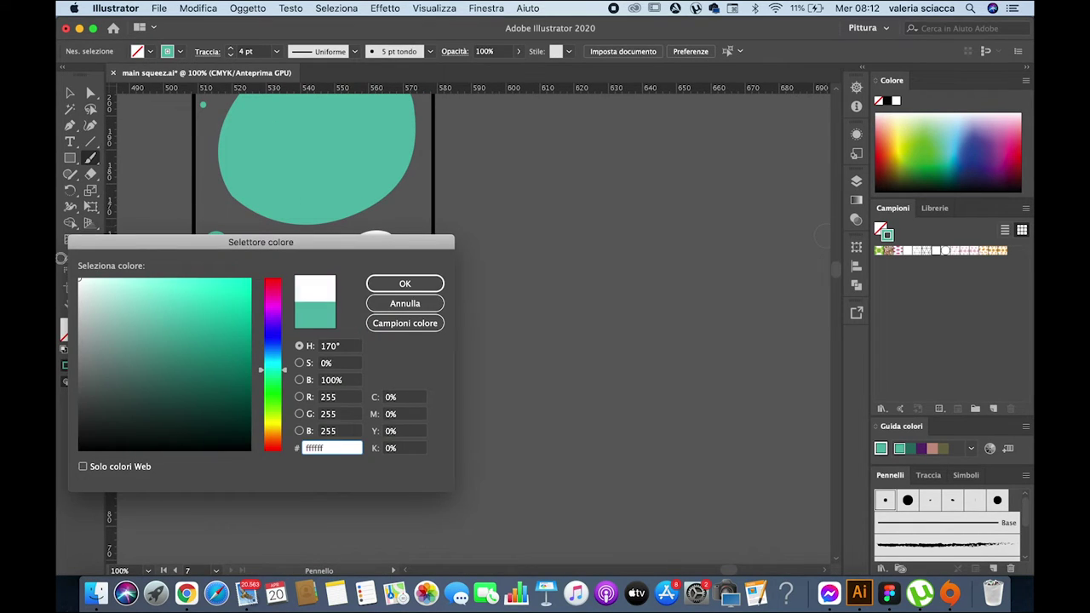
text(ffffff)
click(403, 281)
scroll(485, 323, up, 5)
scroll(486, 324, down, 5)
scroll(419, 164, down, 1)
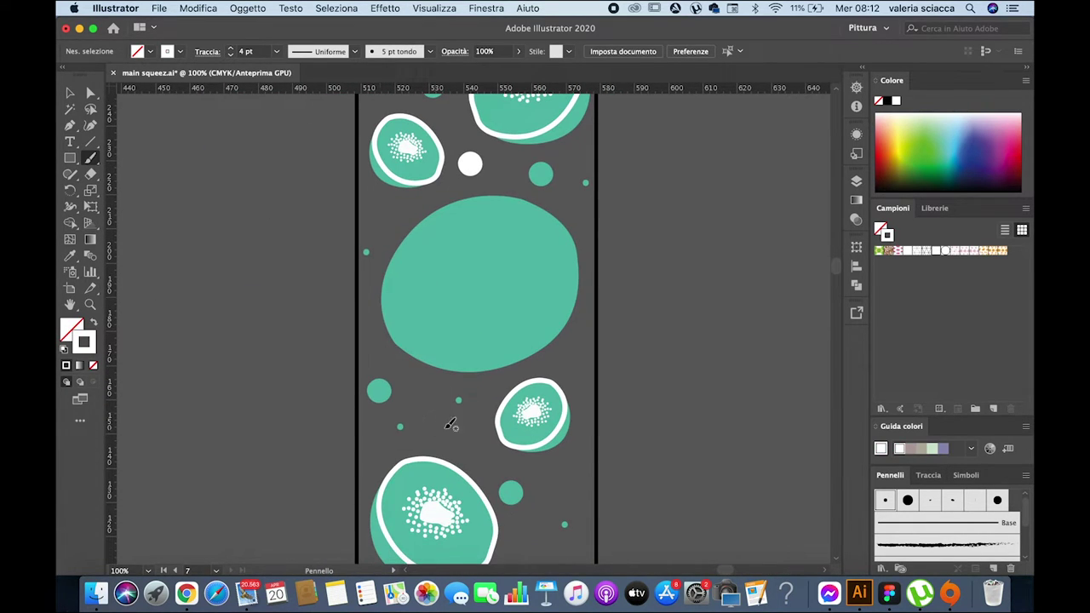
scroll(553, 304, down, 4)
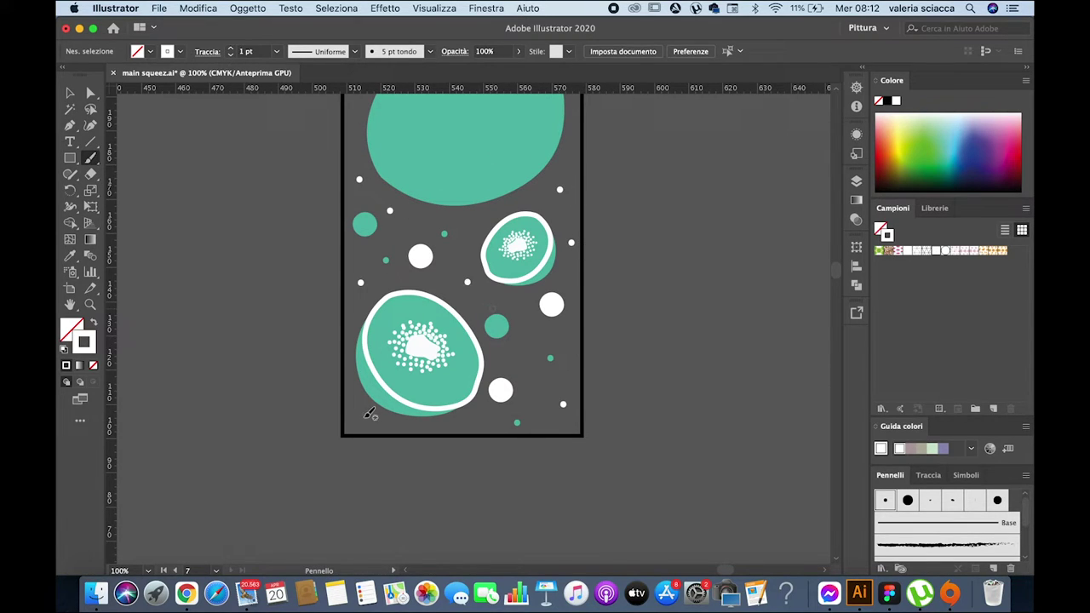
scroll(372, 361, up, 5)
Scatter six small white dots among the kiwi slices
click(368, 367)
click(408, 286)
click(374, 270)
click(376, 110)
click(418, 137)
click(464, 132)
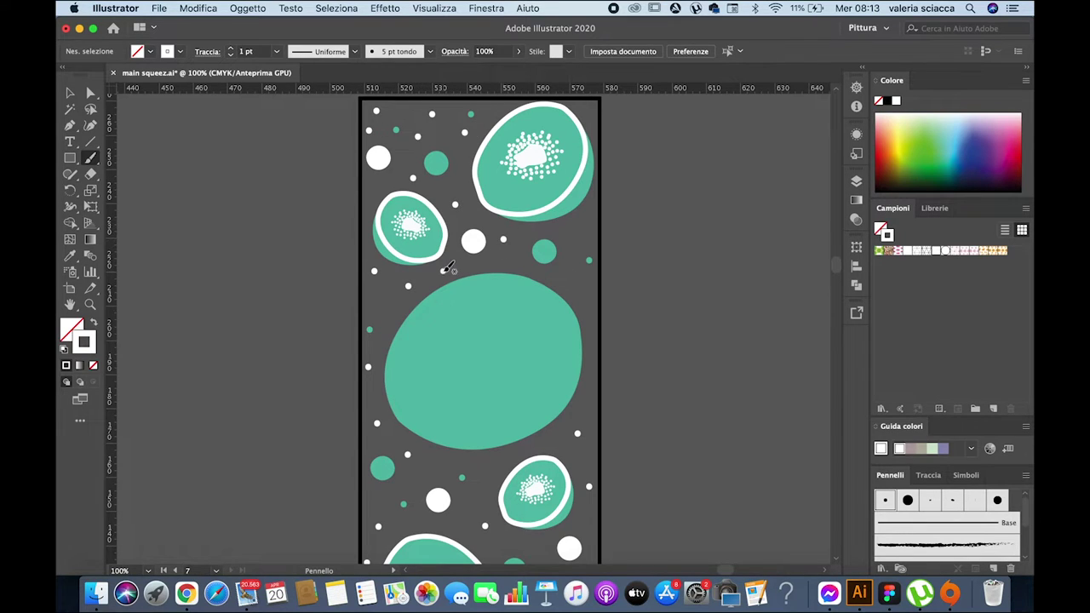
Zoom out to the whole artboard and select the dark background rectangle
scroll(450, 267, up, 2)
scroll(511, 374, down, 5)
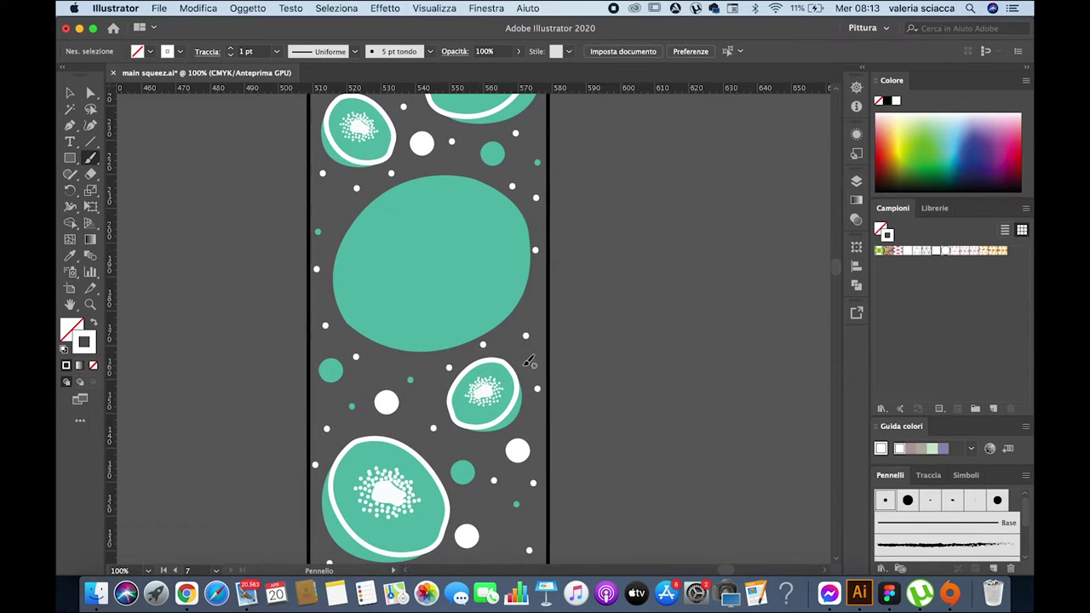
key(super+minus)
key(v)
click(414, 151)
Delete the dark background and turn the remaining kiwi artwork into a pattern swatch
key(Delete)
key(super+a)
click(247, 7)
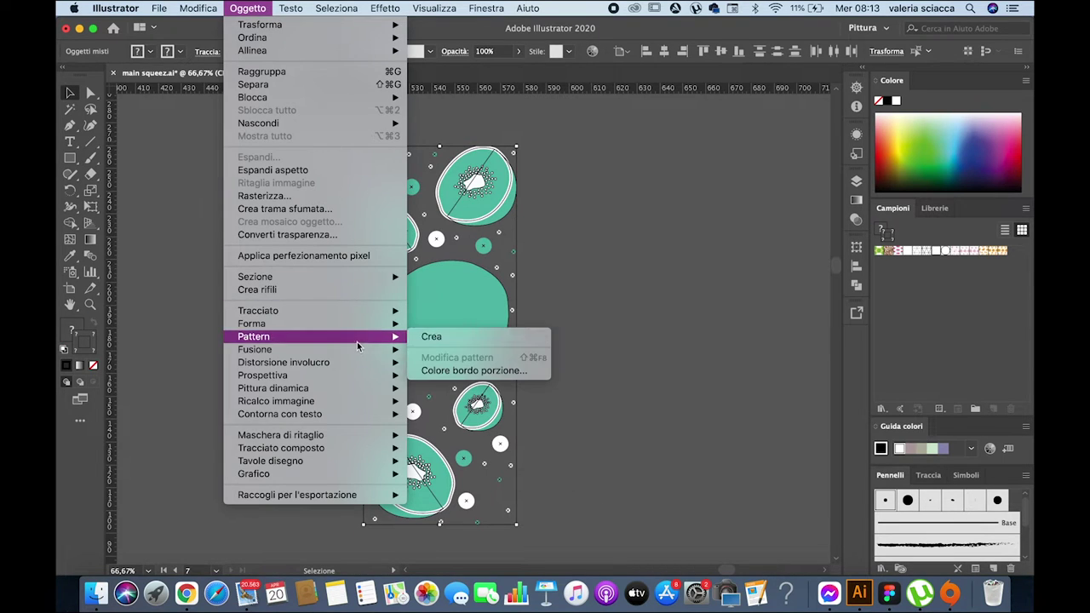
click(426, 335)
click(675, 326)
click(571, 192)
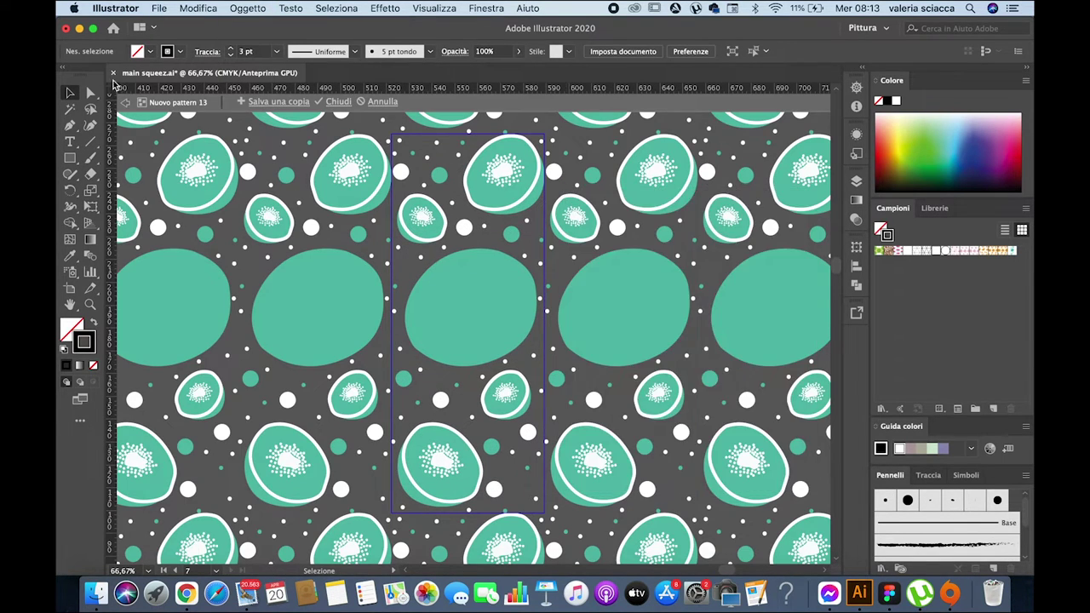
double_click(295, 294)
key(super+minus)
key(super+minus)
key(super+minus)
Duplicate the orange juice label up and to the left of the original
scroll(386, 389, down, 5)
scroll(386, 389, left, 5)
scroll(469, 324, left, 3)
click(562, 358)
drag(562, 358, 368, 219)
key(super+plus)
key(super+shift+a)
scroll(232, 180, right, 5)
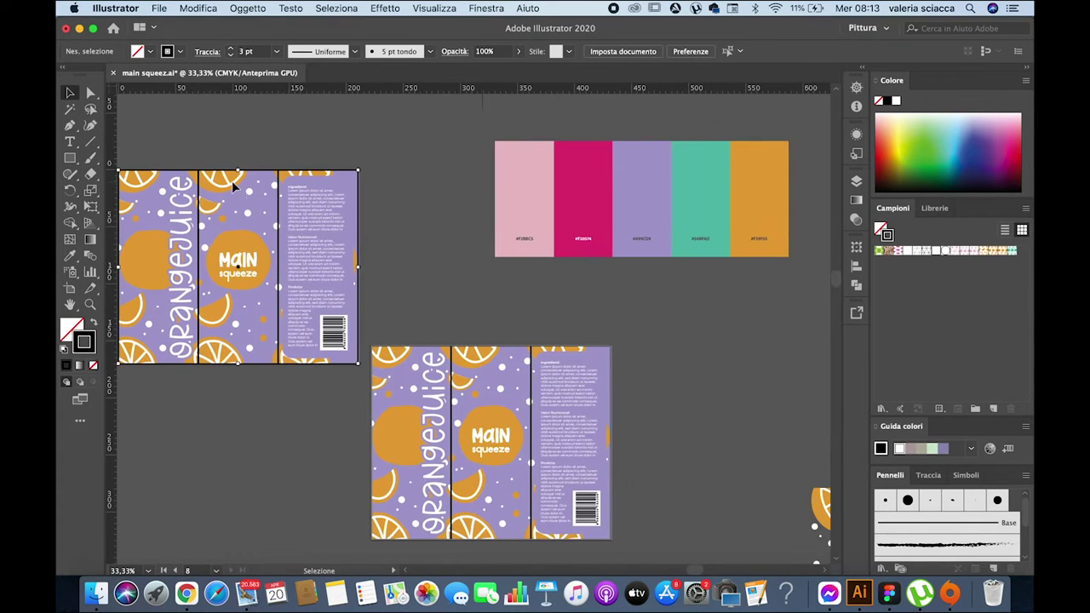
Replace the copied label's orange pattern background with the kiwi pattern swatch
double_click(232, 181)
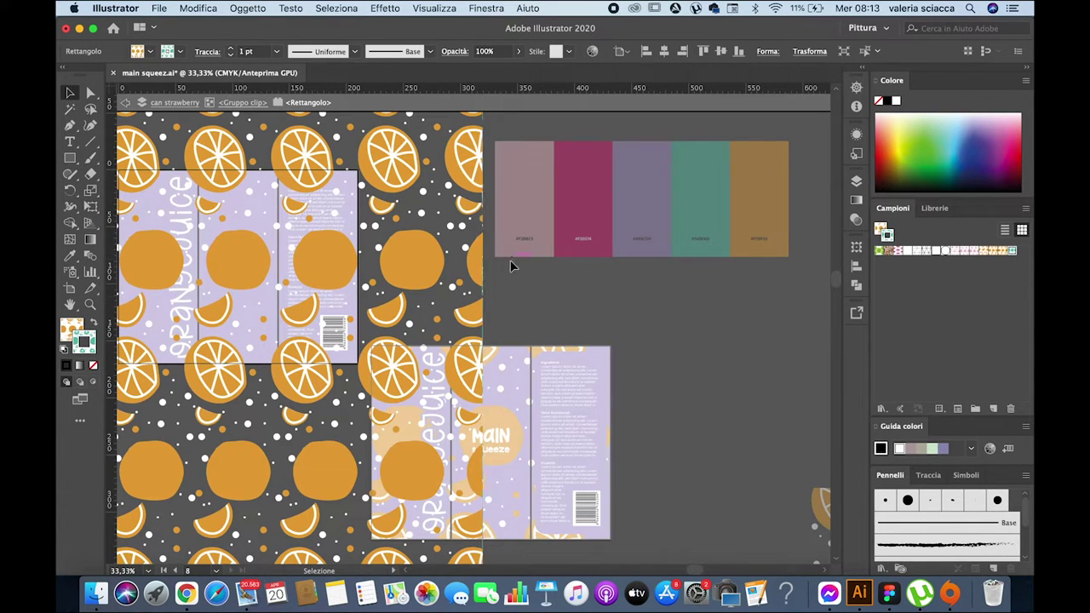
drag(980, 260, 234, 337)
scroll(234, 343, left, 5)
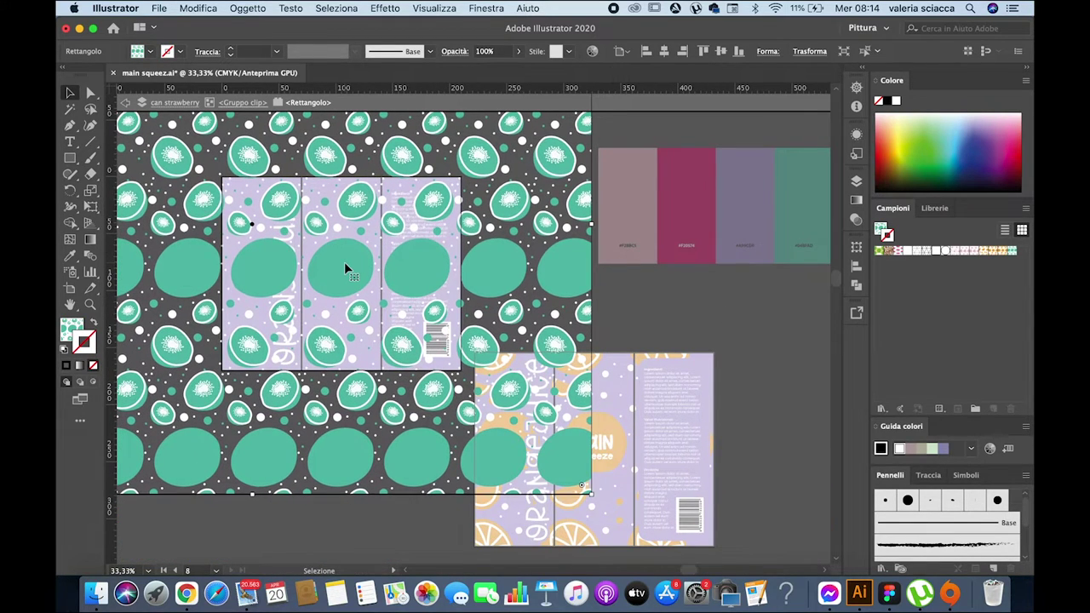
click(125, 103)
click(125, 103)
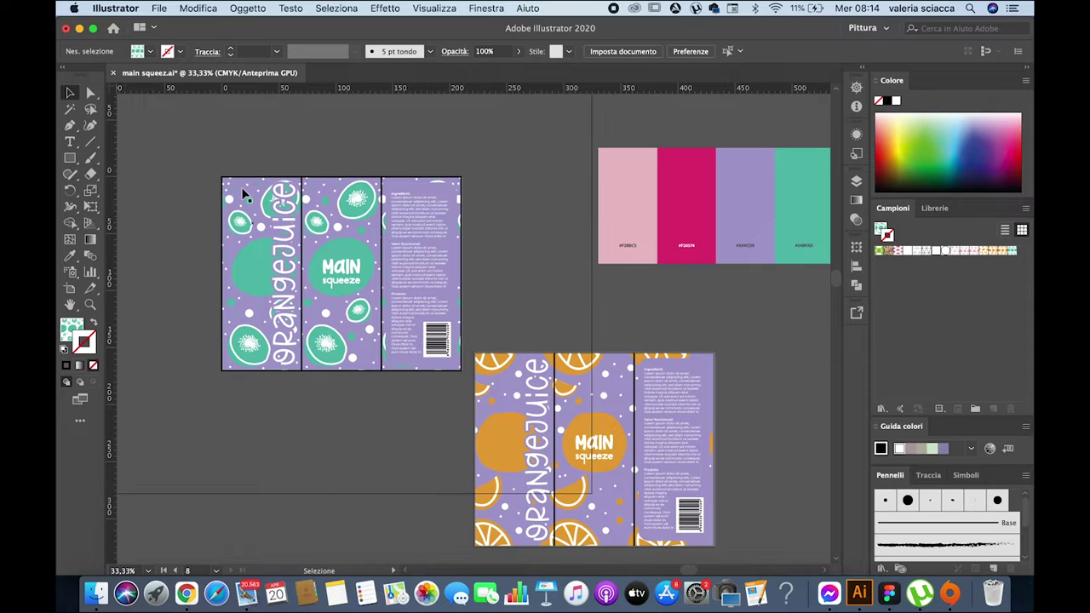
Colour the label's background and back panel pink using the Eyedropper on the palette
click(245, 200)
click(70, 254)
click(635, 179)
click(681, 181)
click(639, 174)
click(365, 214)
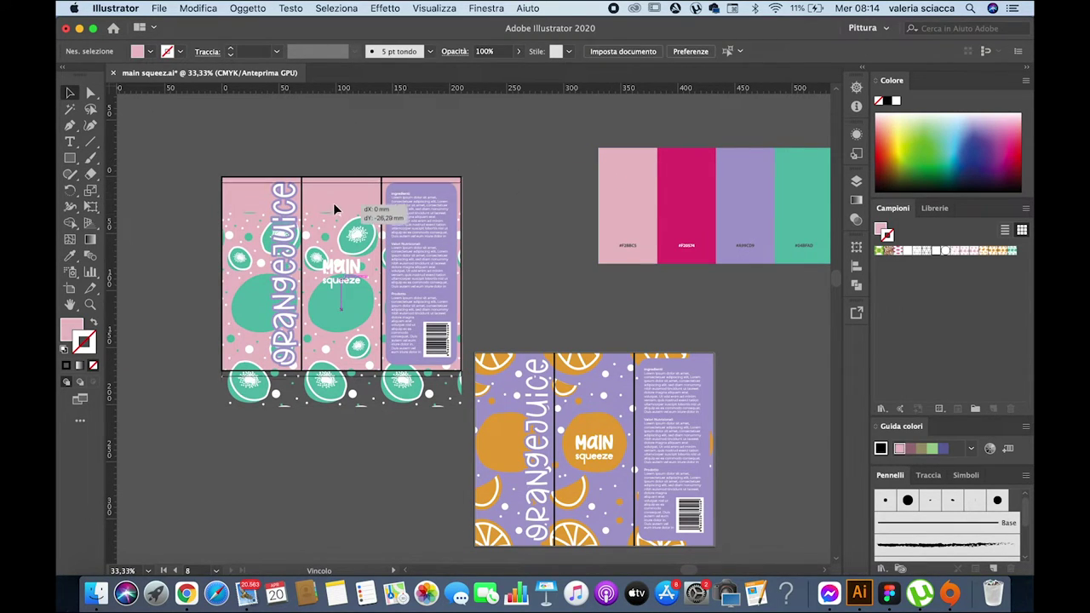
click(418, 190)
click(627, 204)
Retype the label's vertical orangejuice title as 'Kiwi Juice'
key(v)
click(422, 255)
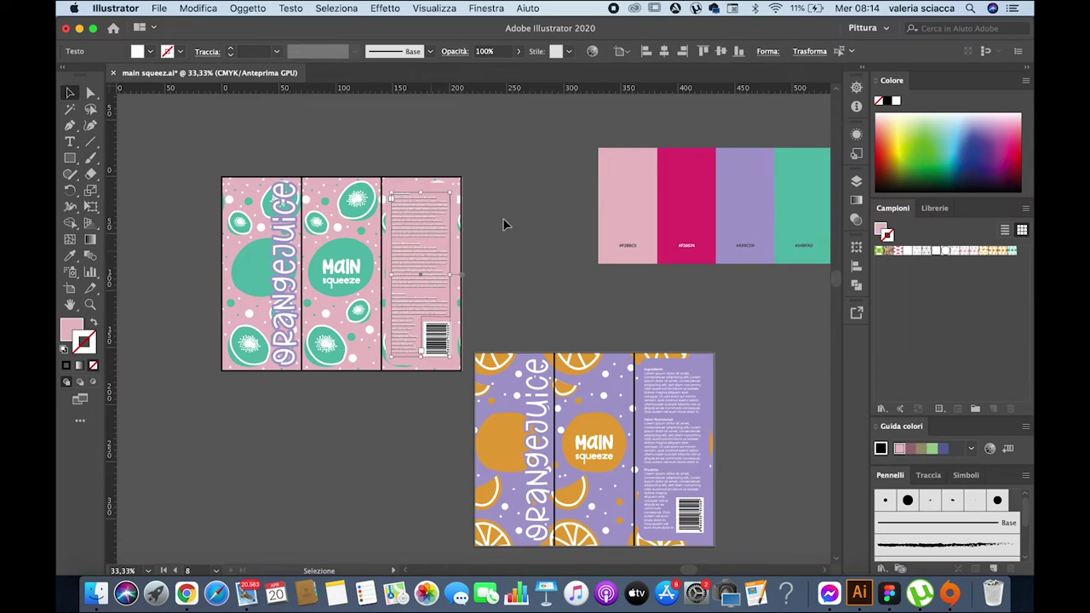
scroll(477, 247, up, 2)
scroll(221, 257, down, 2)
click(681, 162)
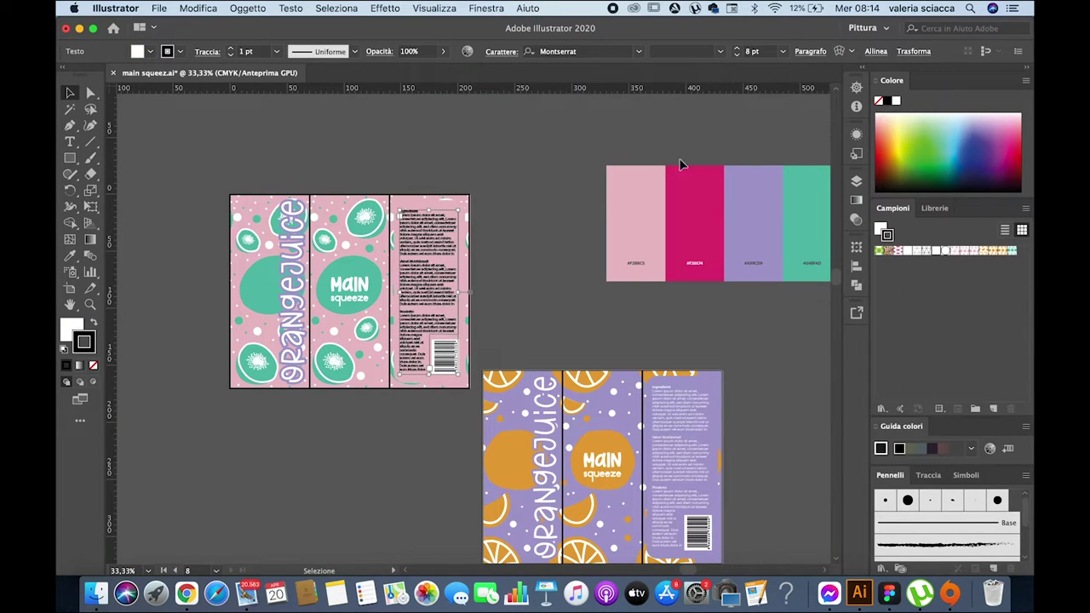
click(260, 273)
scroll(255, 273, up, 2)
key(t)
double_click(298, 293)
text(Kiwin)
key(BackSpace)
text(Juice)
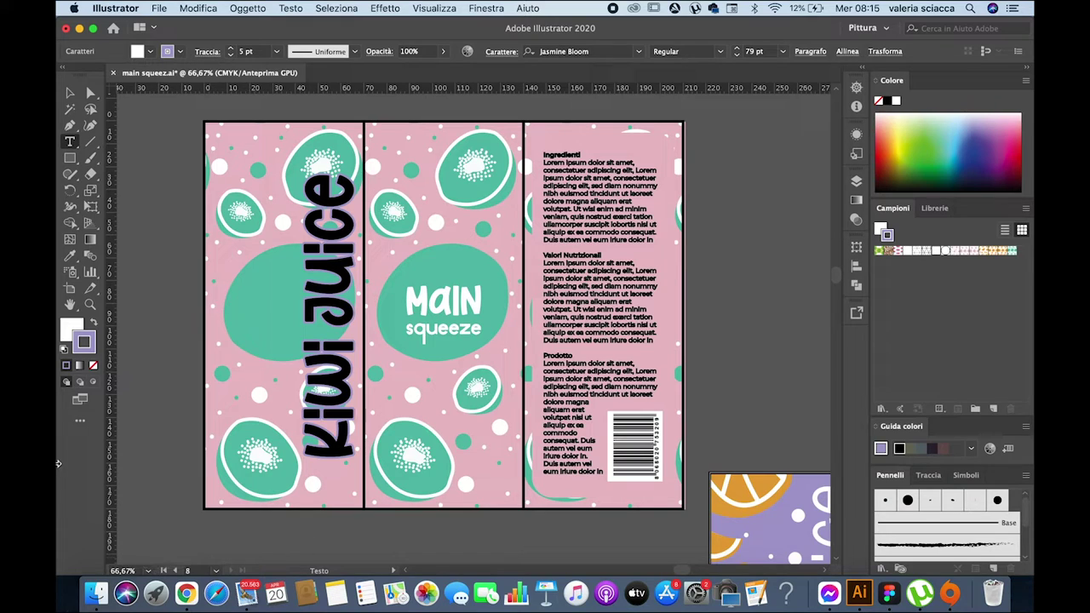
key(Escape)
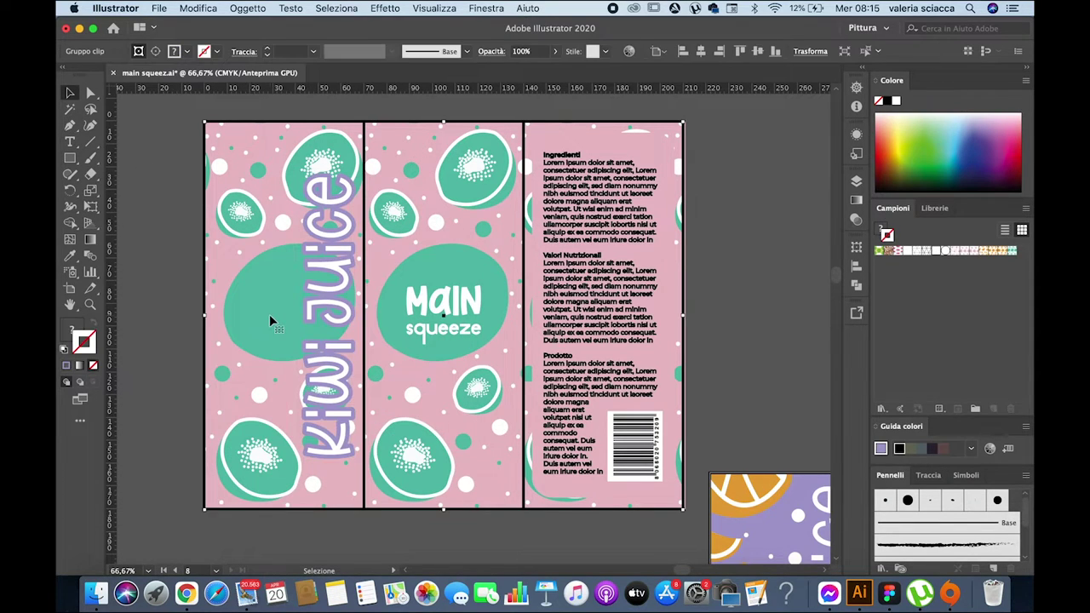
Pick up the pink from the palette and confirm it in the Color Picker
scroll(402, 323, right, 5)
click(298, 323)
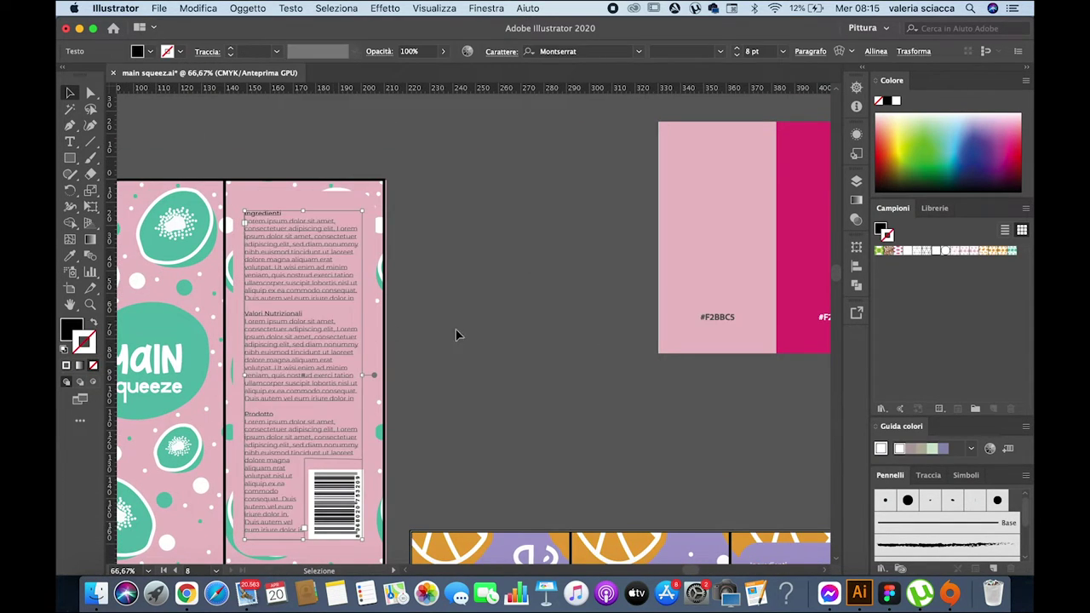
click(442, 333)
key(super+minus)
key(i)
click(532, 239)
double_click(68, 327)
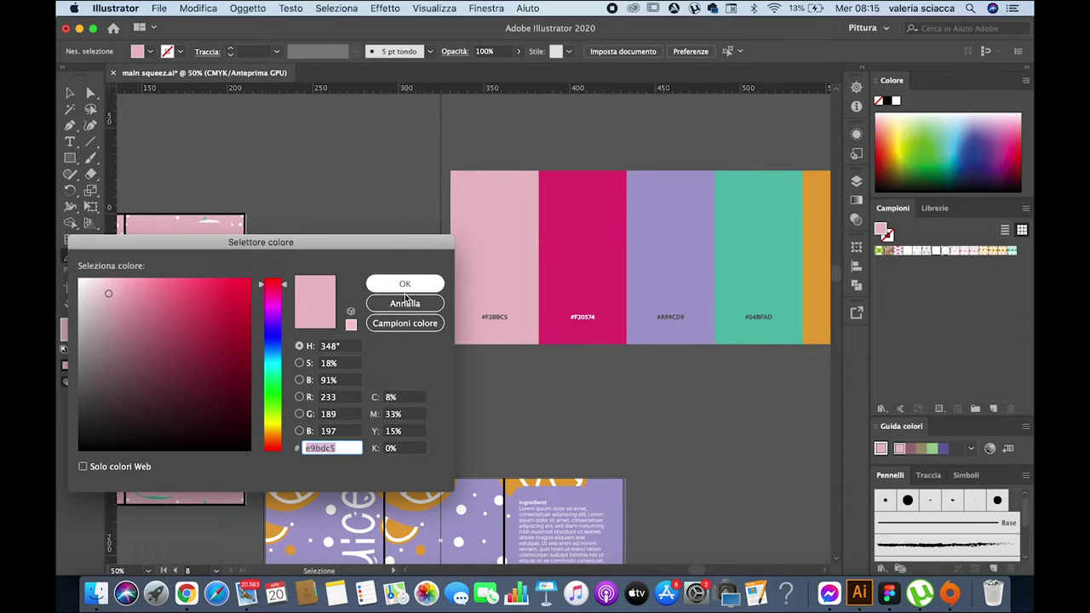
click(404, 284)
Give the Kiwi Juice lettering a pink #e9bdc5 outline
scroll(426, 340, left, 5)
click(332, 349)
double_click(83, 342)
text(e9bdc5)
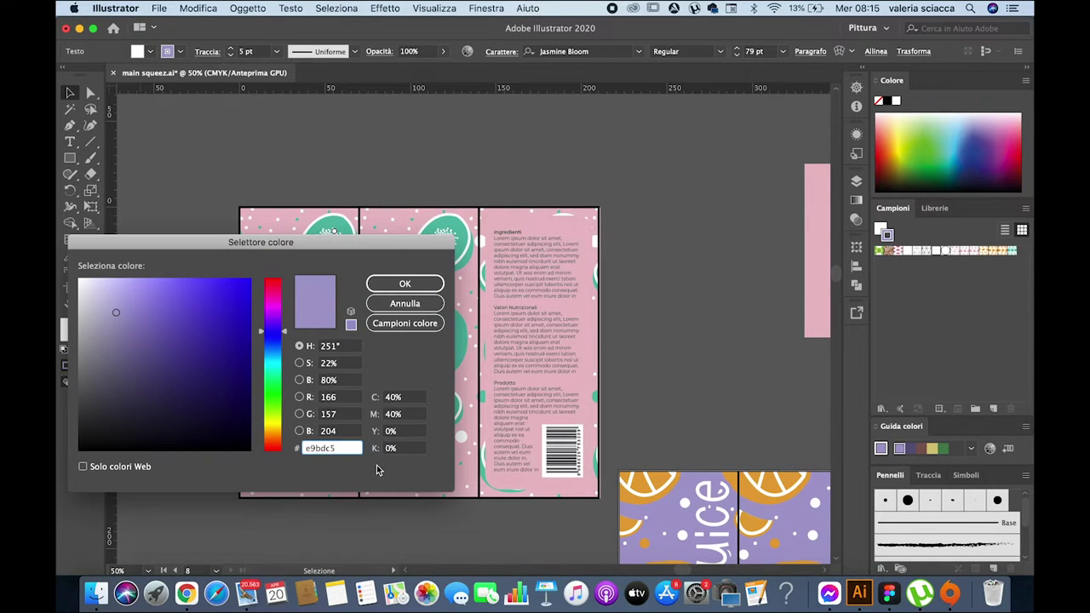
key(Return)
Rearrange the artboards into a column: strawberry on top, kiwi in the middle, orange below
key(super+minus)
key(super+minus)
key(super+minus)
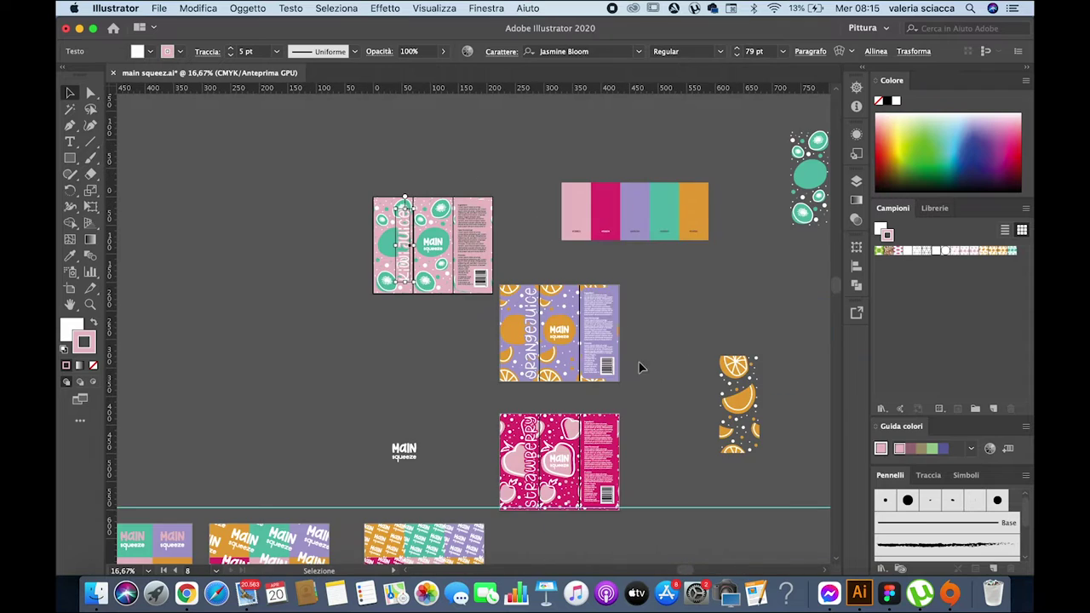
key(shift+o)
drag(596, 360, 471, 375)
drag(559, 461, 433, 143)
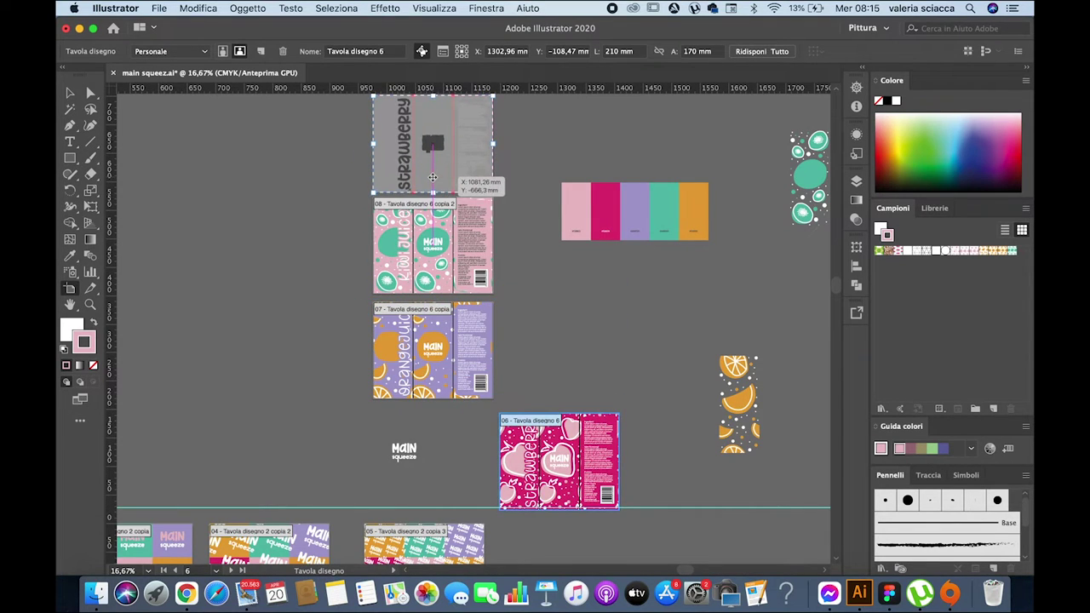
key(v)
Place the orange slice pattern and the kiwi pattern side by side
drag(740, 383, 647, 328)
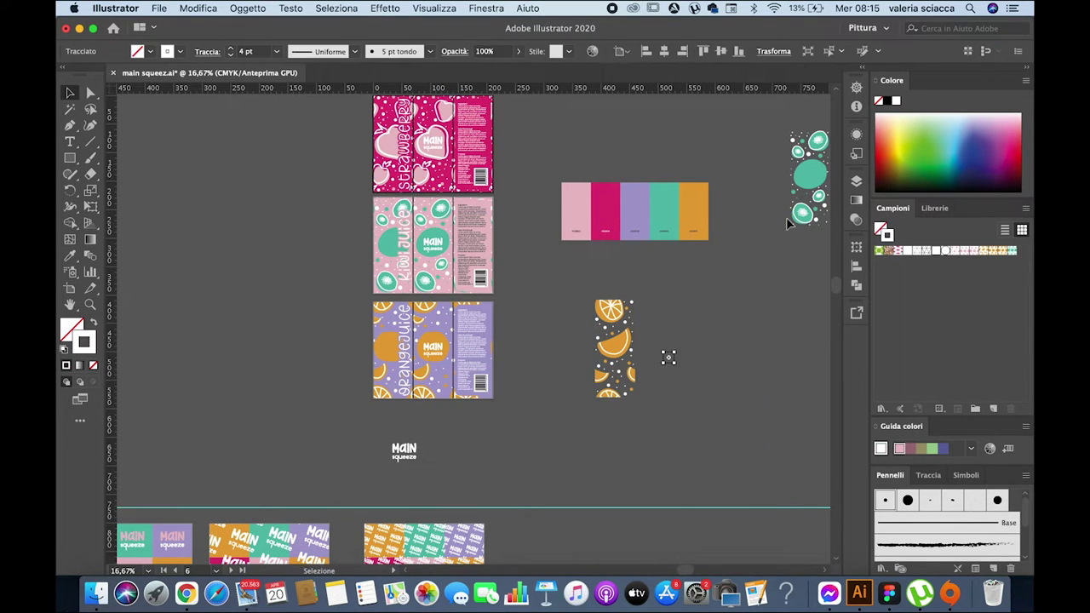
scroll(647, 327, right, 5)
drag(665, 200, 510, 368)
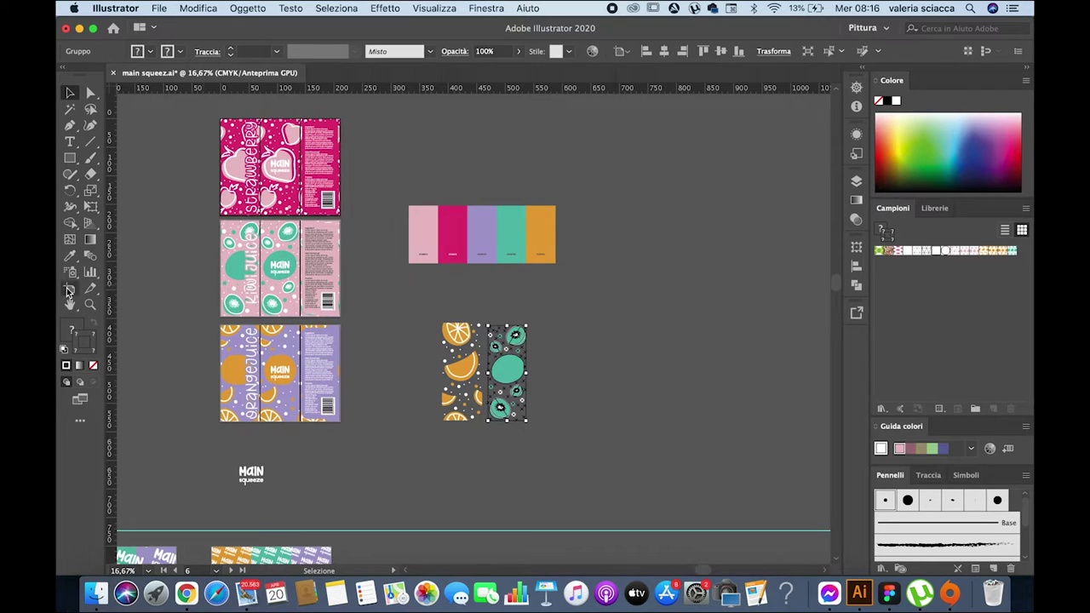
click(70, 92)
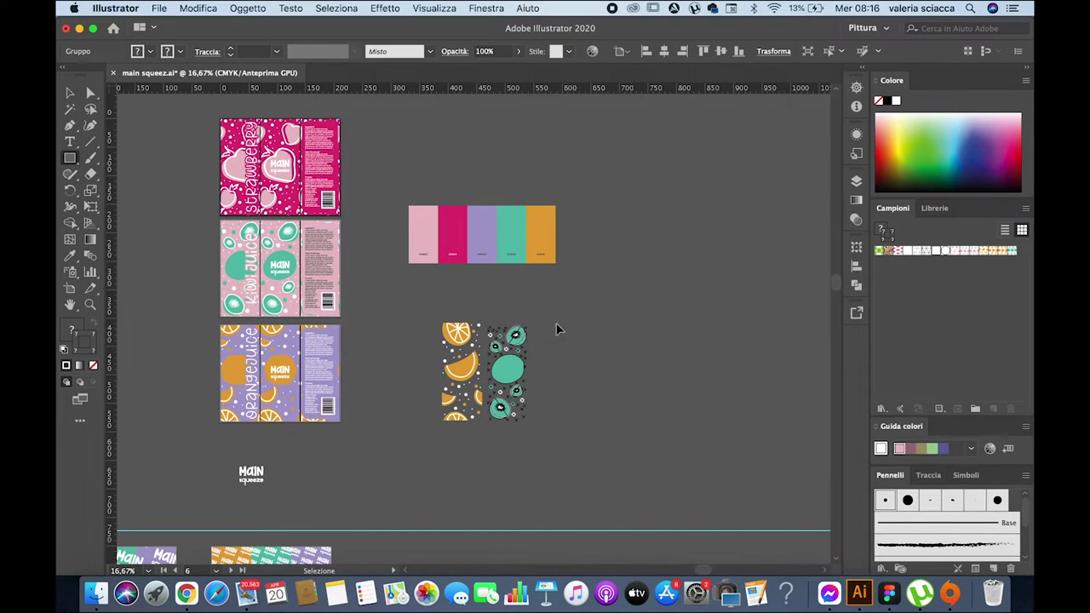
Copy the three label panel outlines beside the patterns and ungroup them
drag(257, 169, 632, 358)
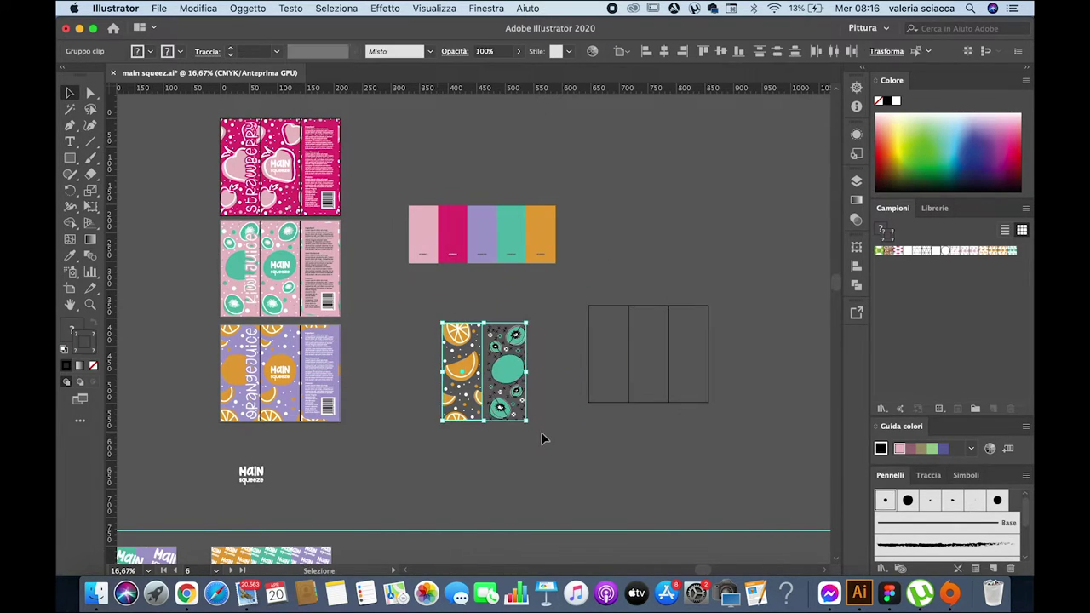
right_click(689, 340)
click(724, 456)
key(ctrl+plus)
Fill the panels with kiwi, strawberry and orange patterns, removing the outline
click(908, 252)
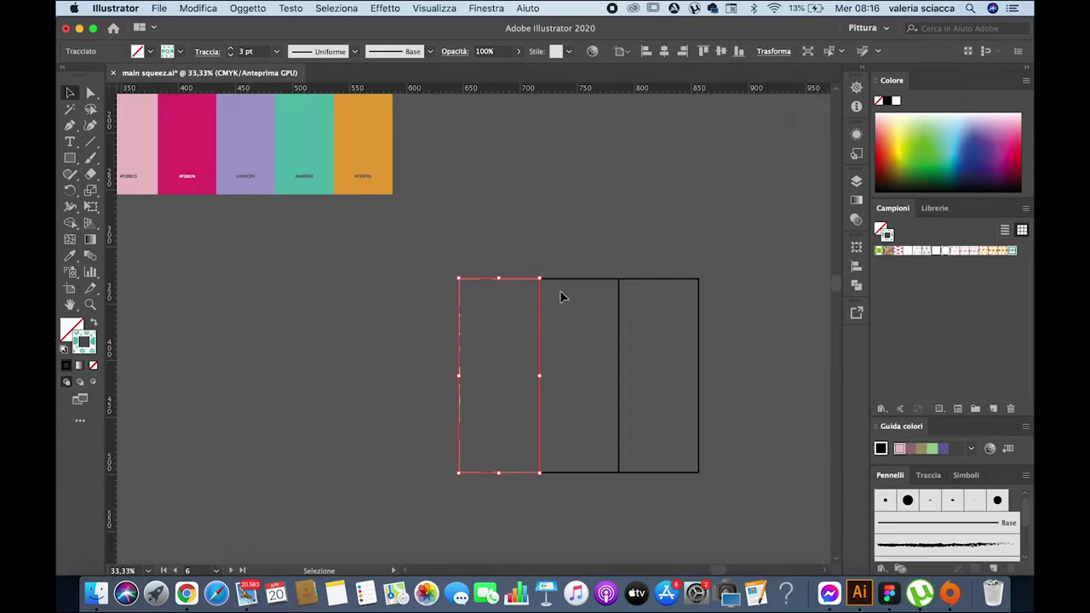
click(588, 280)
click(967, 251)
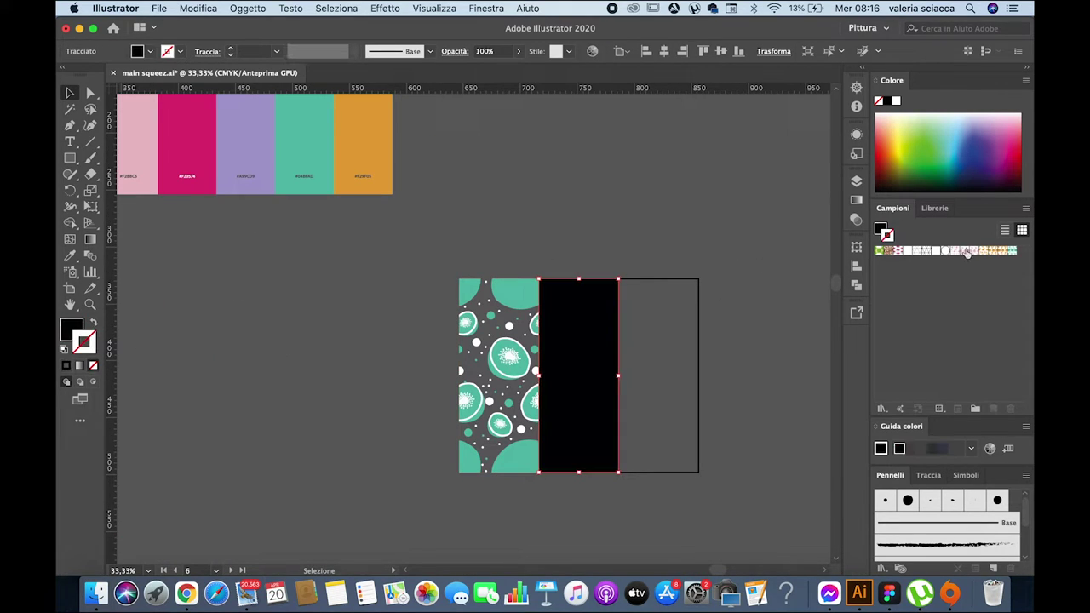
click(686, 296)
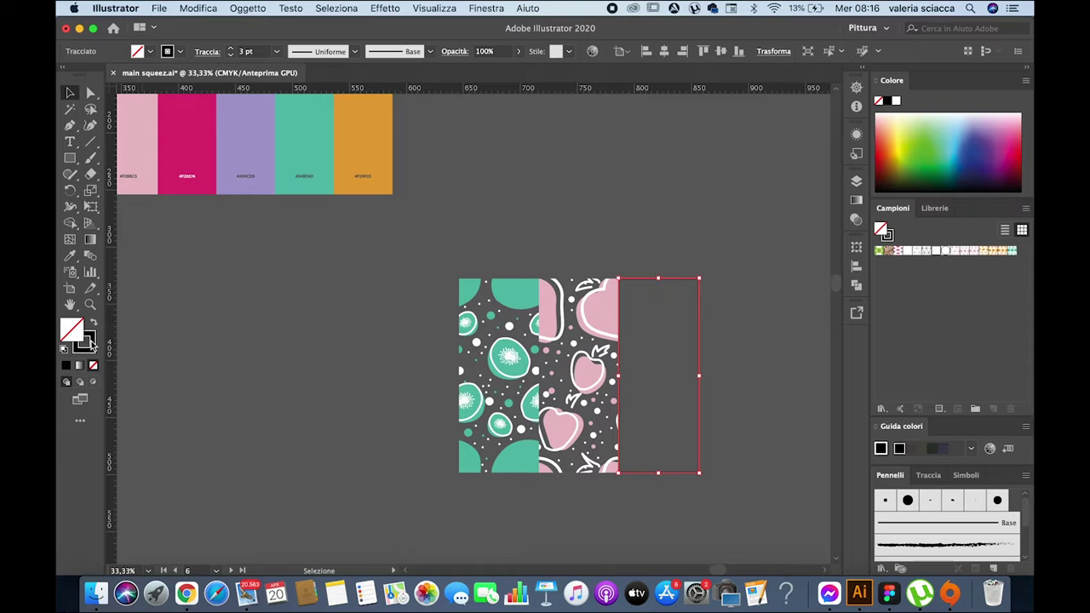
click(94, 365)
click(1001, 252)
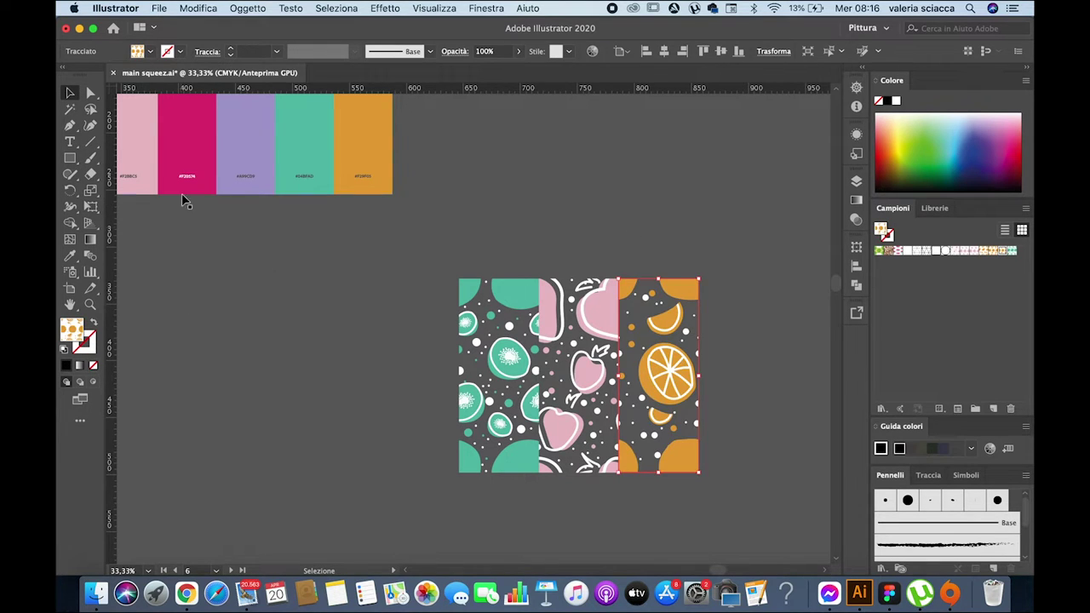
click(343, 343)
scroll(343, 343, down, 5)
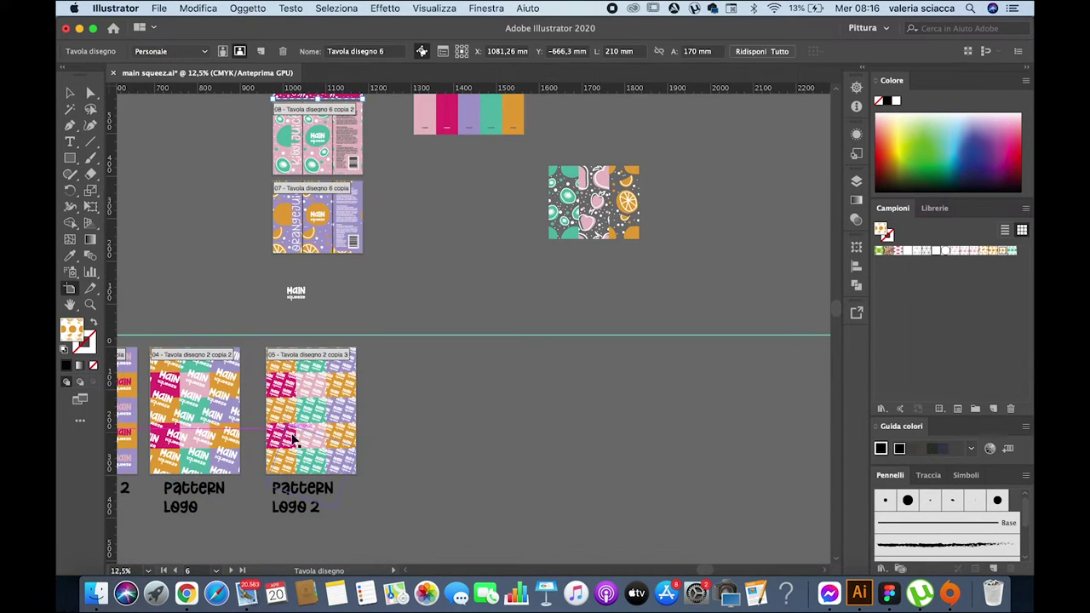
Duplicate the Pattern Logo 2 sheet and caption the copy 'Pattern Logo 3'
drag(308, 400, 425, 400)
scroll(351, 385, up, 2)
scroll(352, 384, up, 2)
drag(213, 511, 745, 511)
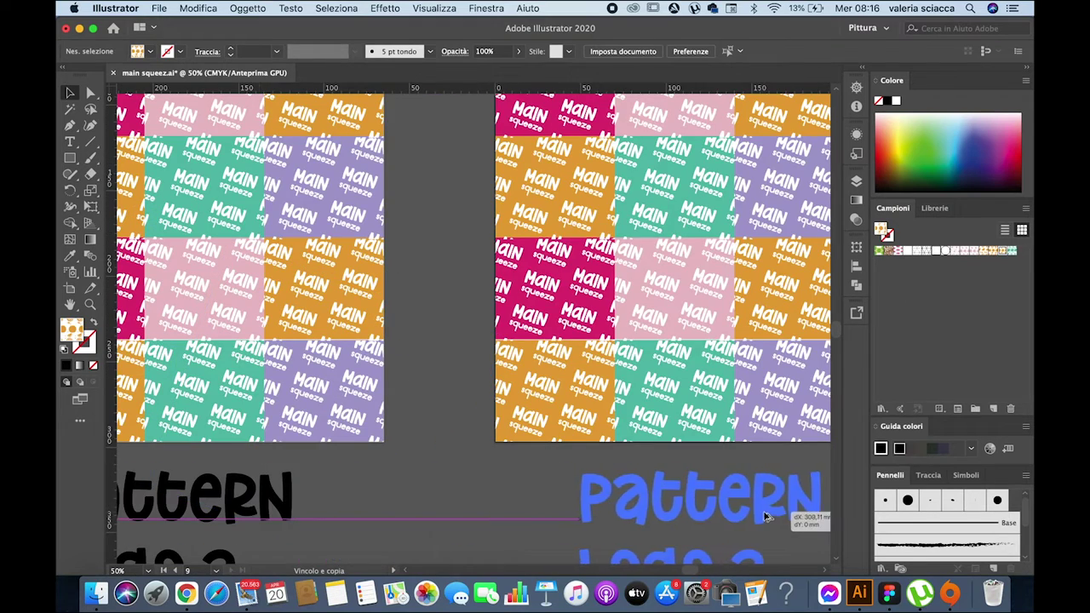
key(t)
double_click(545, 421)
text(3)
key(Escape)
Delete the three logo-pattern tiles from the copied sheet, leaving flat colour squares
scroll(313, 320, down, 2)
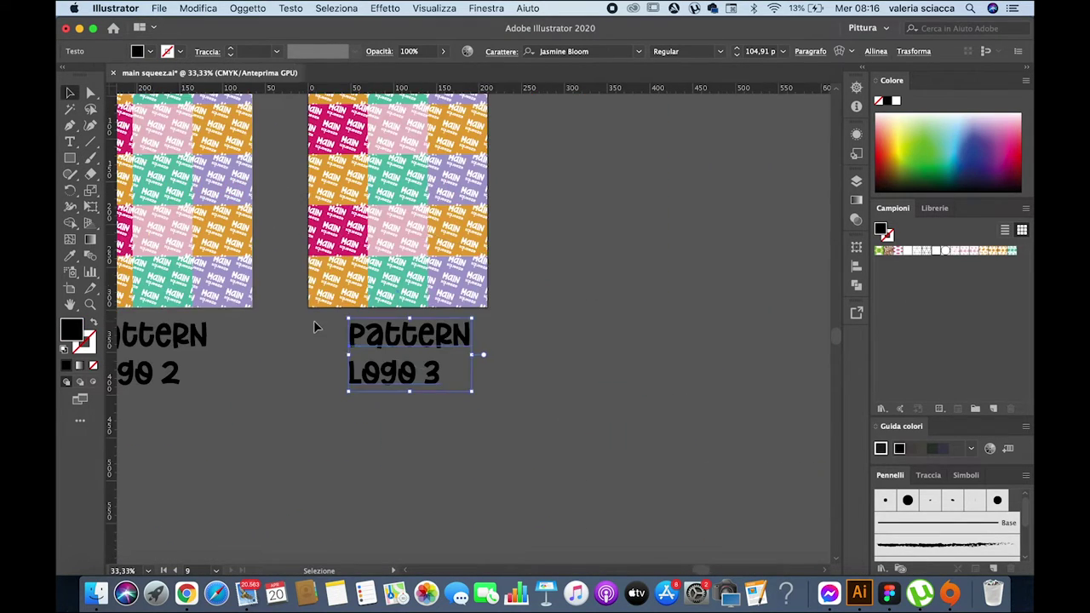
scroll(404, 260, up, 3)
click(455, 251)
key(Delete)
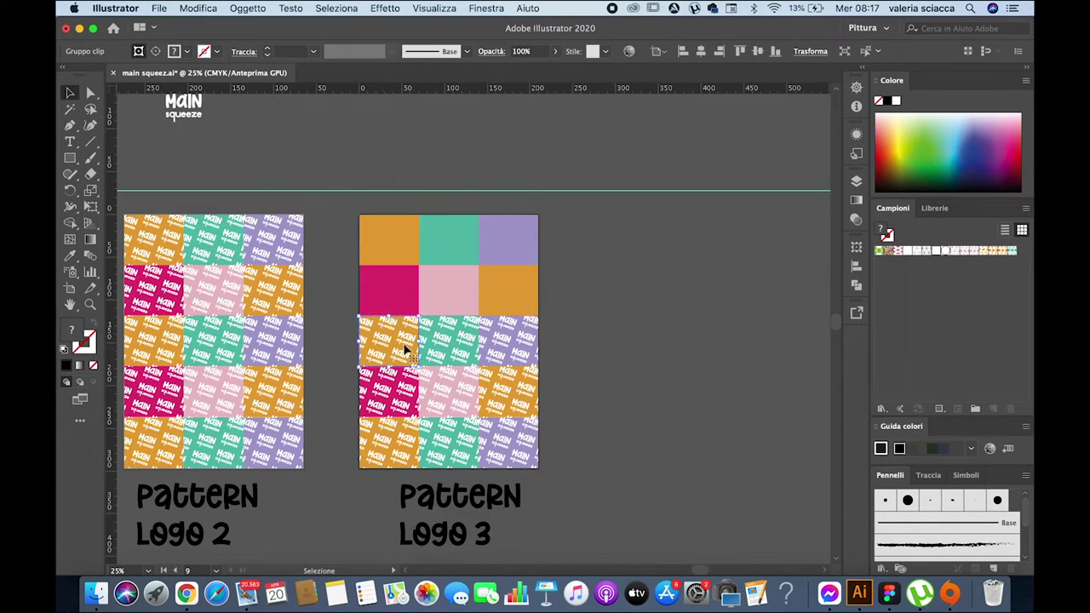
click(404, 349)
key(Delete)
click(498, 458)
key(Delete)
Select the top row of colour squares and lift it above the grid
key(a)
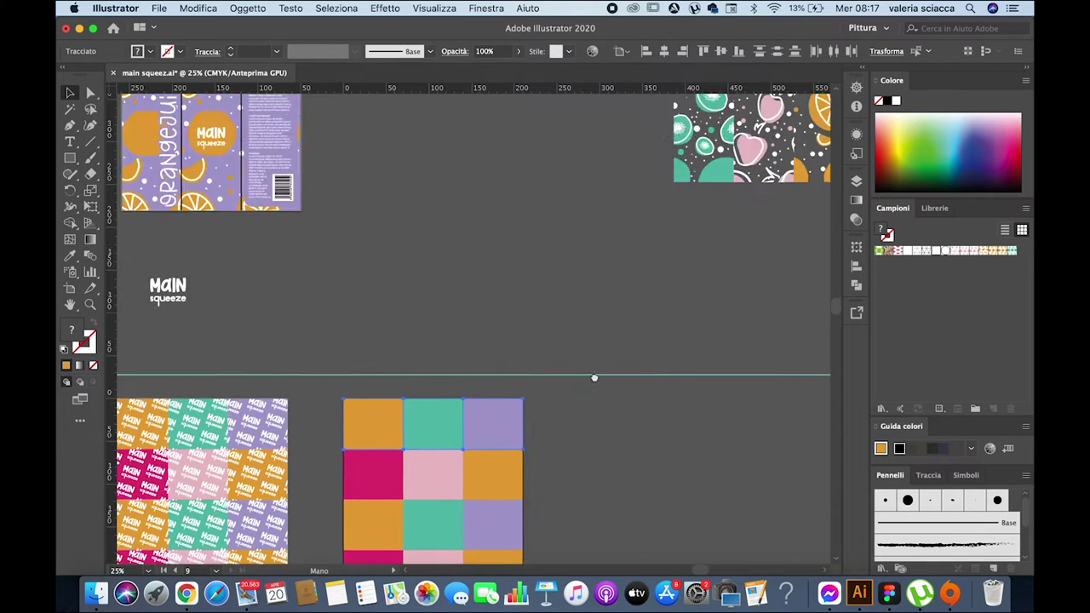
scroll(579, 403, down, 2)
right_click(492, 308)
click(545, 384)
click(447, 415)
key(i)
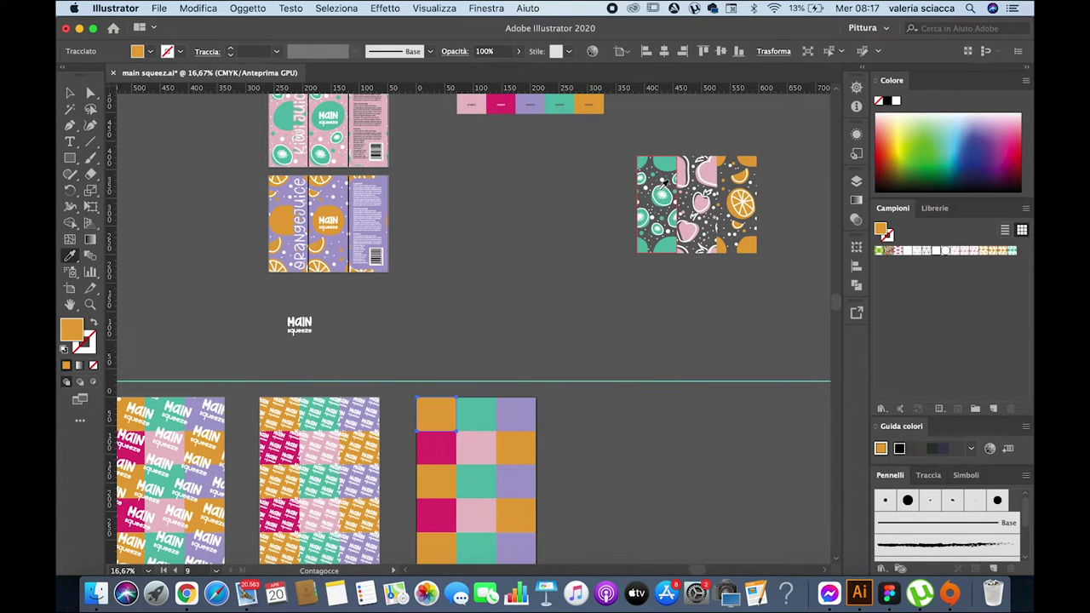
key(v)
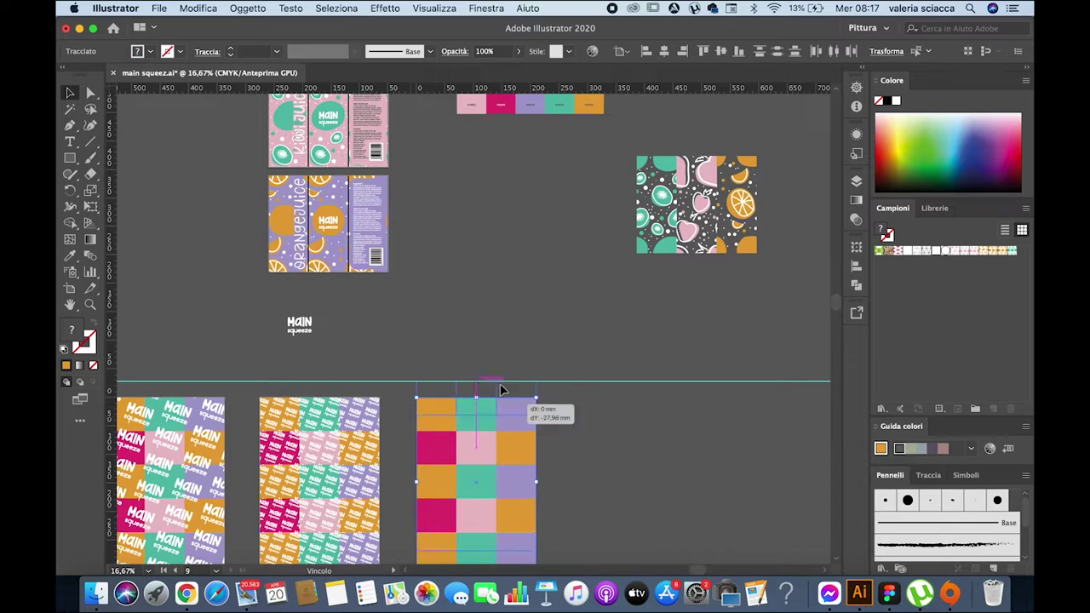
drag(500, 409, 500, 324)
click(426, 330)
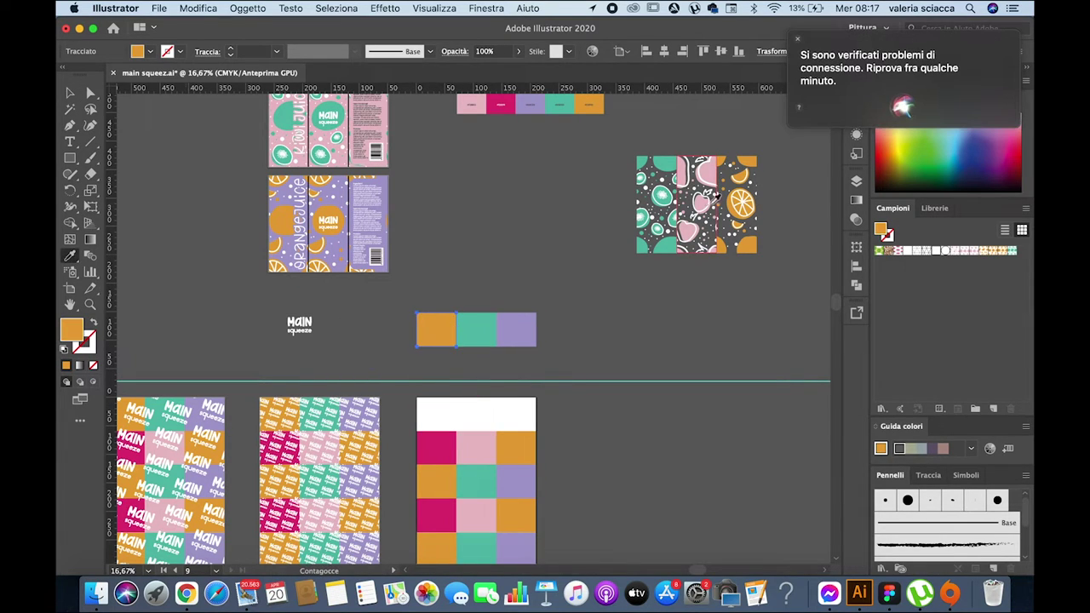
Apply the sampled fruit pattern to a square and move the row back into the grid
key(i)
click(660, 198)
key(v)
mouse_move(515, 331)
mouse_down()
mouse_move(522, 423)
mouse_move(521, 307)
mouse_up()
Give the purple square the orange pattern and the orange square the kiwi pattern
click(528, 297)
click(69, 255)
click(734, 213)
key(v)
click(478, 295)
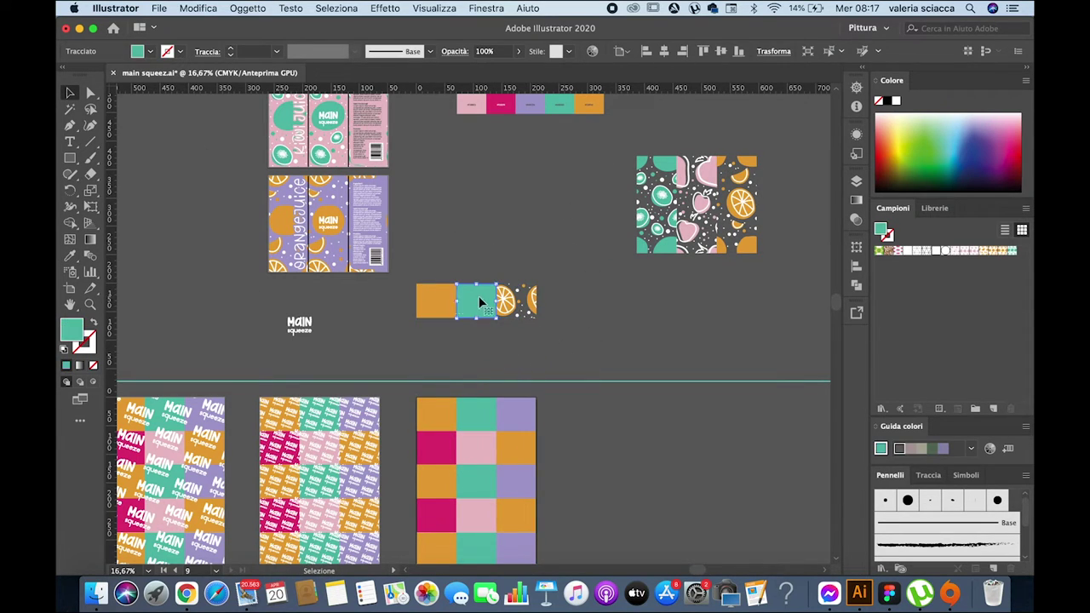
click(413, 299)
click(70, 255)
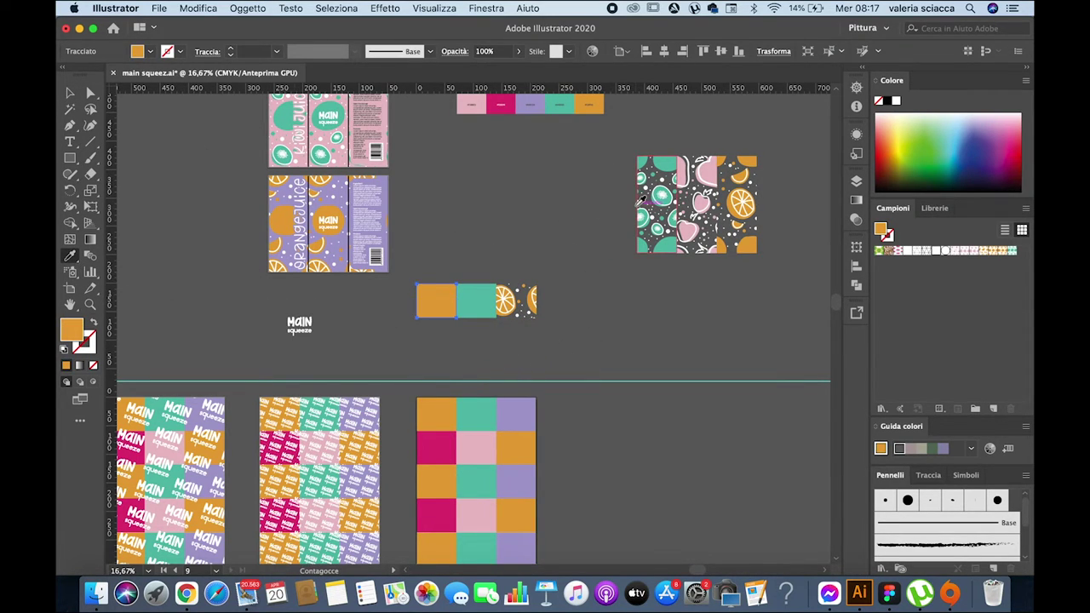
Fill the teal square with the strawberry pattern and set the patterned row atop the grid
click(640, 201)
key(v)
click(475, 306)
click(69, 255)
click(706, 201)
key(v)
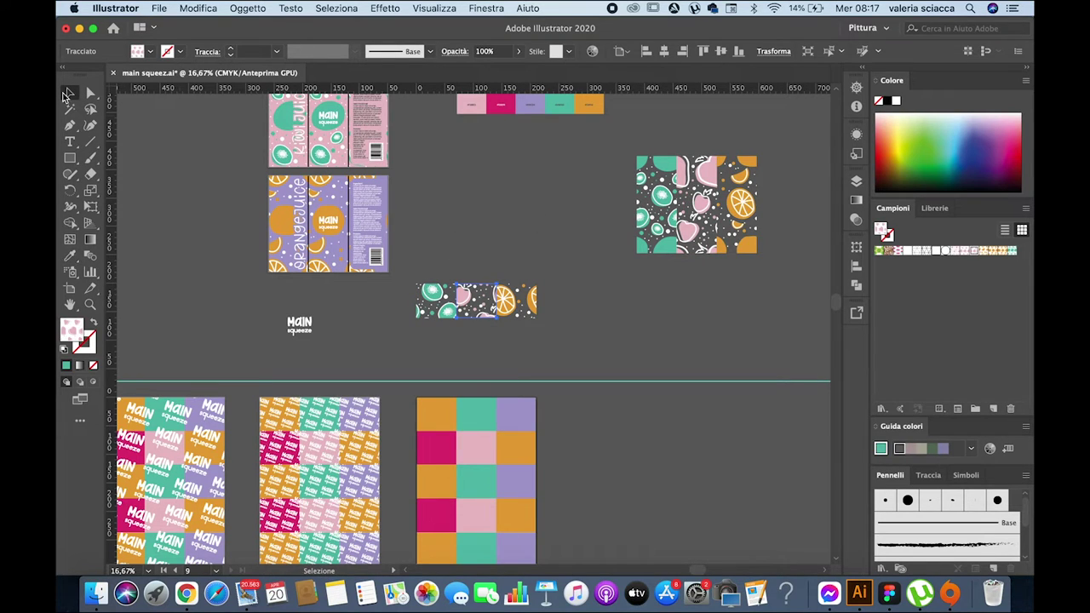
click(477, 302)
drag(477, 302, 477, 418)
Move the kiwi and strawberry tiles into the second row, then copy the patterned rows down the grid
scroll(510, 506, up, 2)
drag(365, 324, 448, 385)
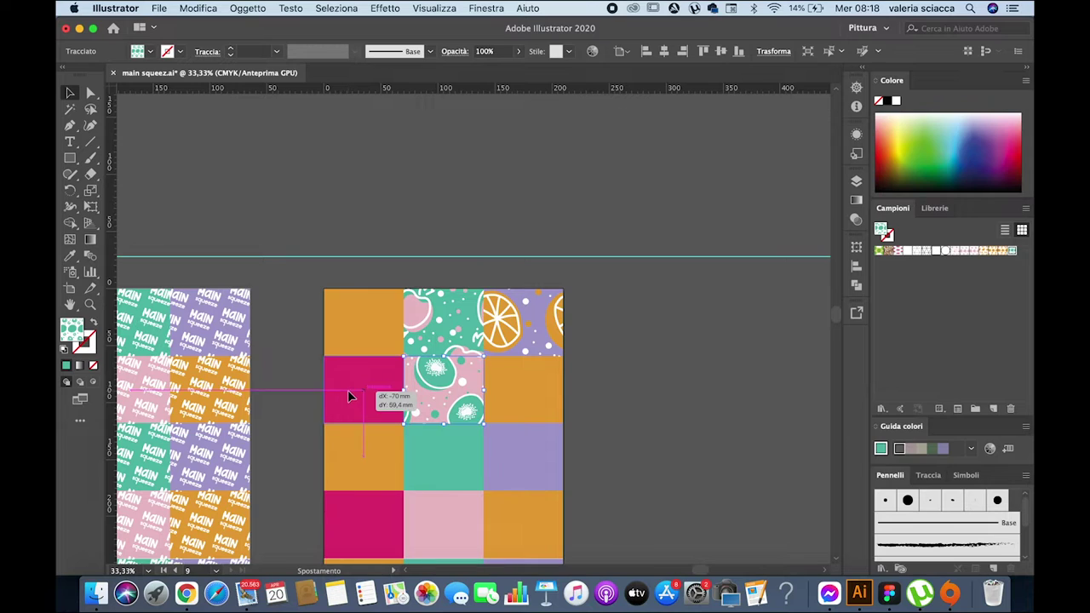
drag(427, 324, 347, 390)
drag(525, 408, 502, 300)
mouse_move(434, 281)
mouse_down()
mouse_move(435, 417)
mouse_move(562, 487)
mouse_up()
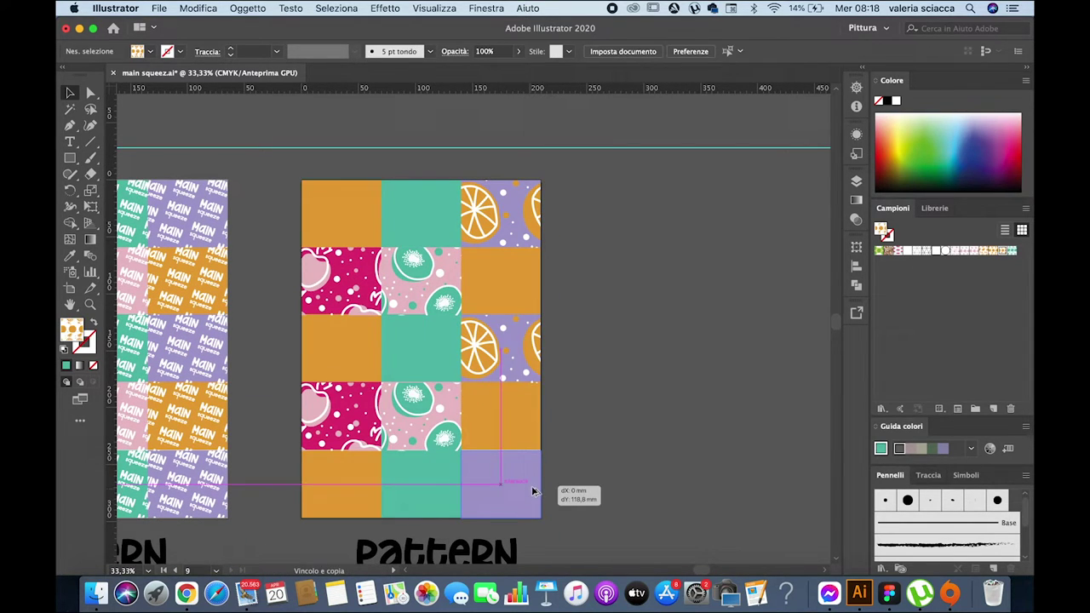
scroll(550, 462, down, 3)
click(606, 451)
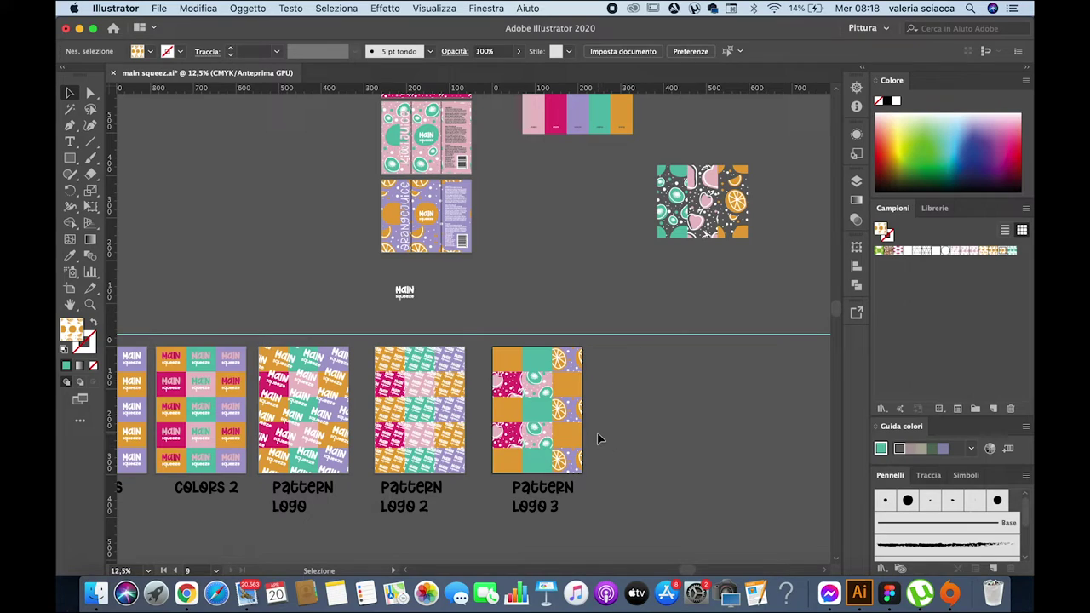
scroll(554, 408, up, 3)
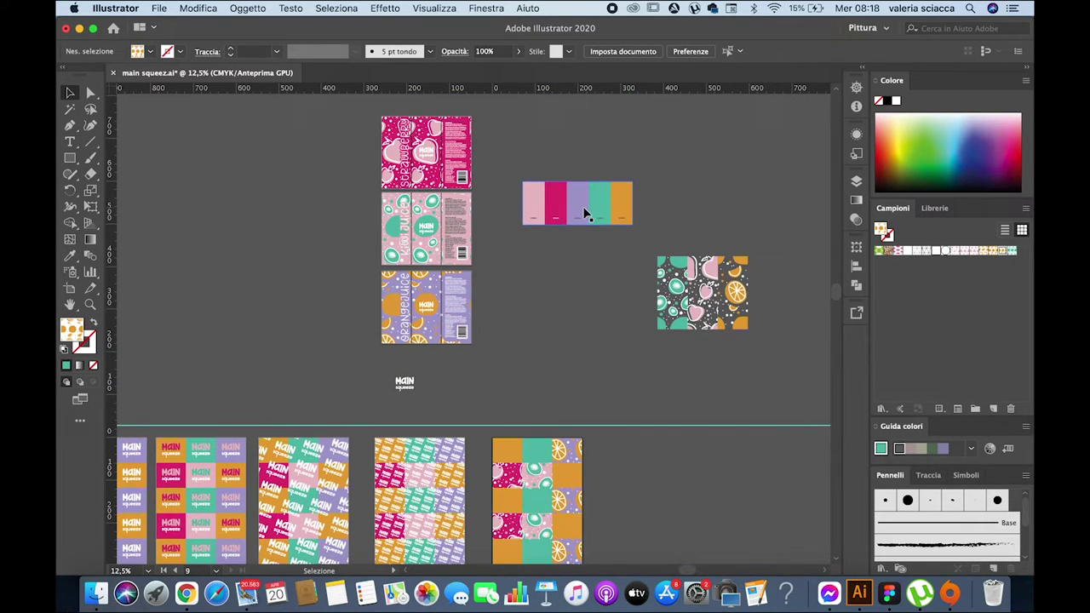